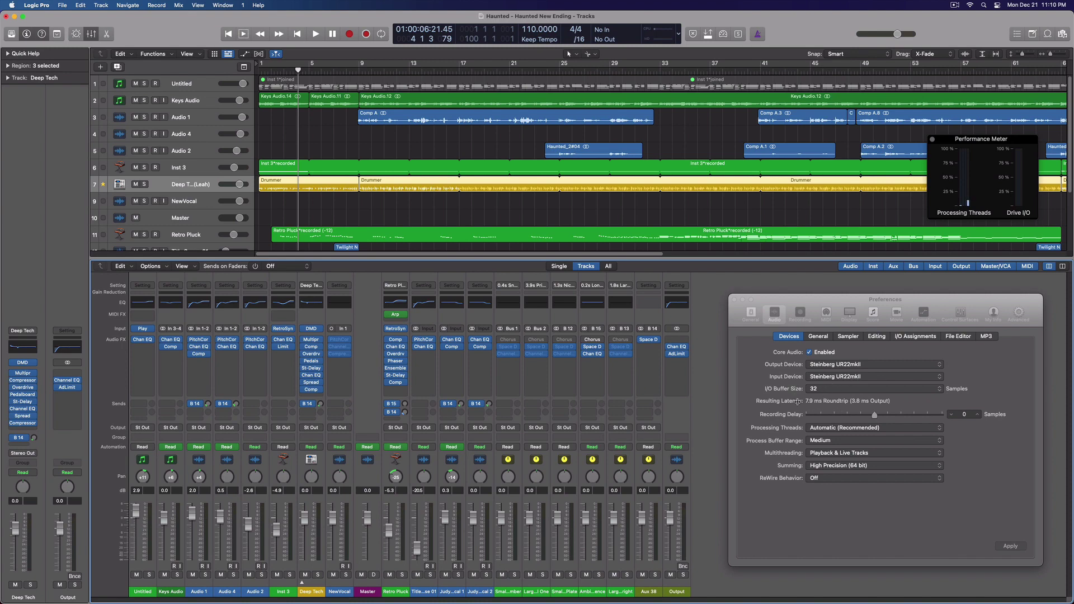
Keep the I/O buffer at 32 samples and enlarge the tracks area to reveal the Judy Vocal tracks.
click(846, 387)
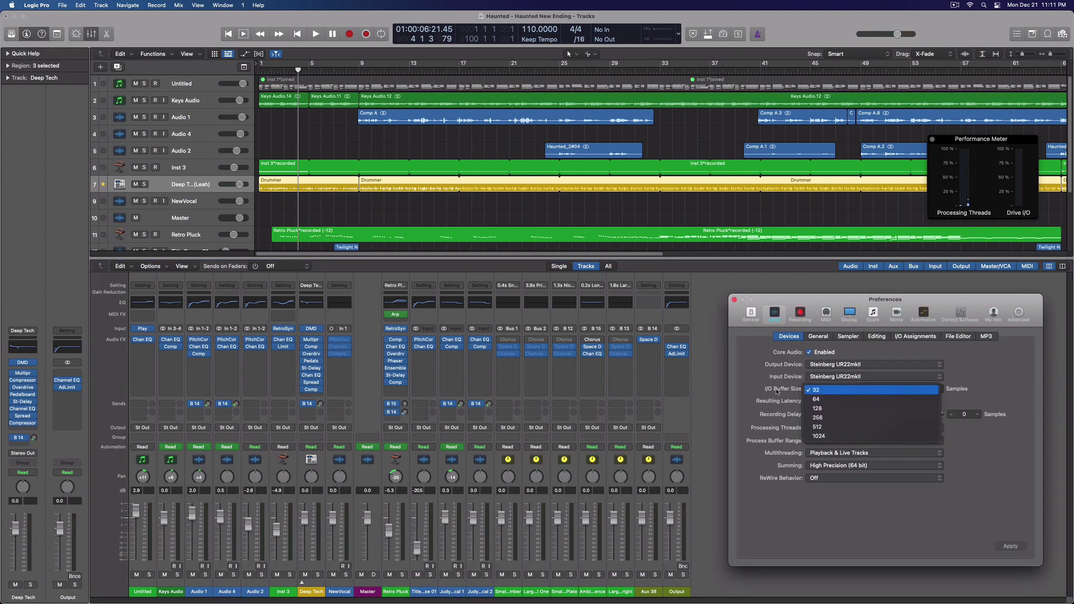
click(758, 384)
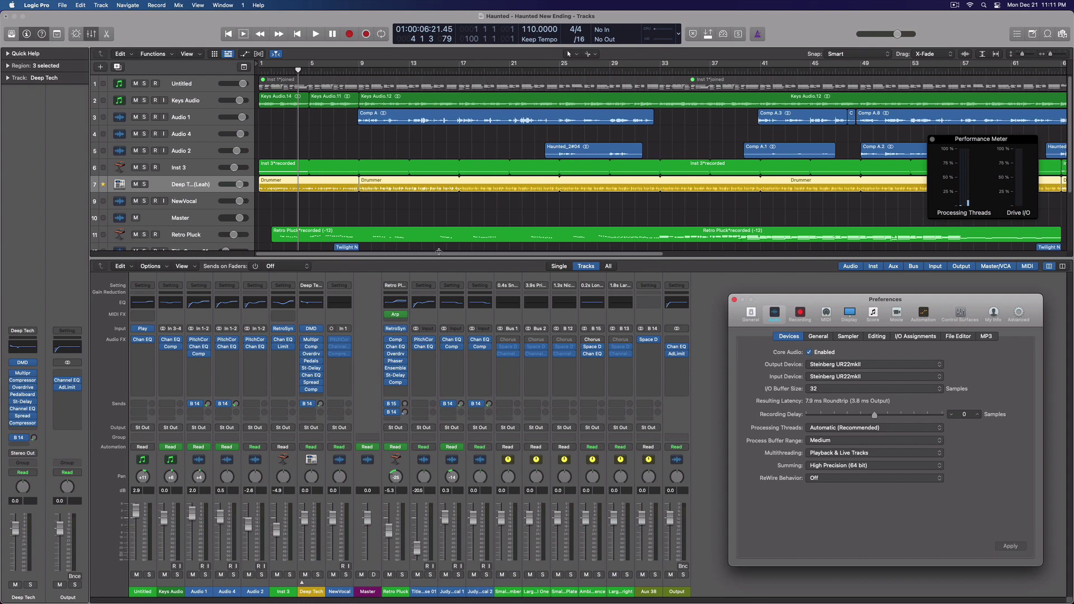
mouse_move(422, 259)
mouse_down()
mouse_move(469, 312)
mouse_move(425, 304)
mouse_up()
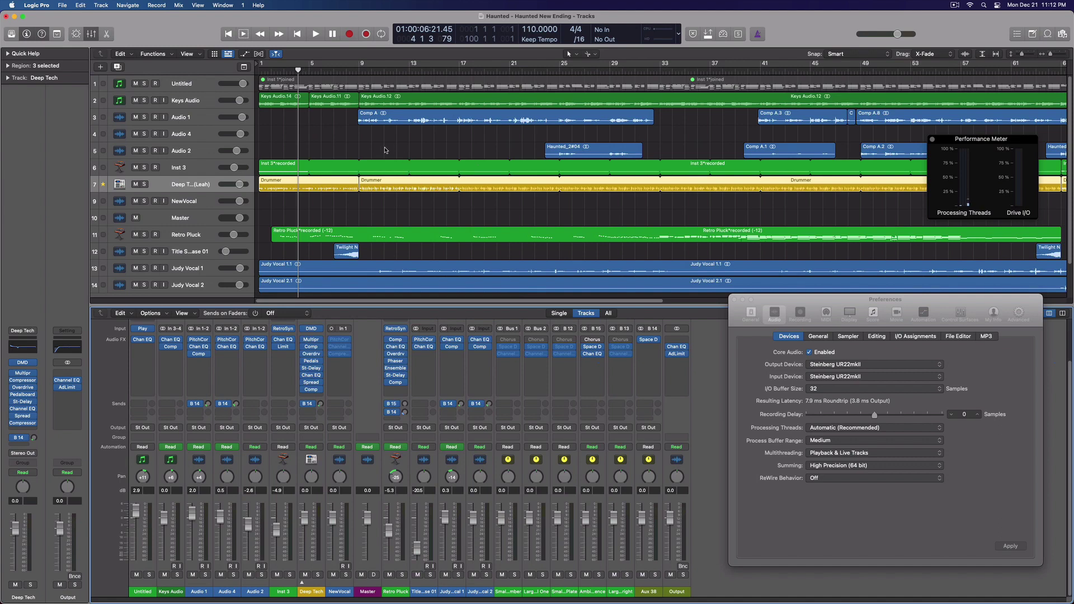
Mute the Output channel and start playback of the project.
scroll(306, 157, down, 2)
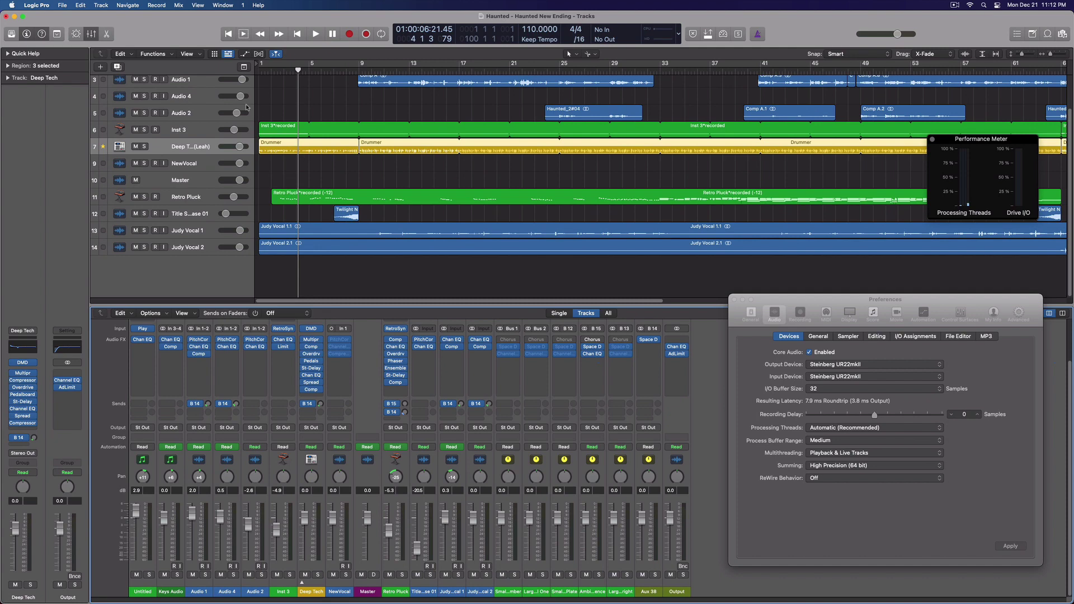
click(670, 576)
key(space)
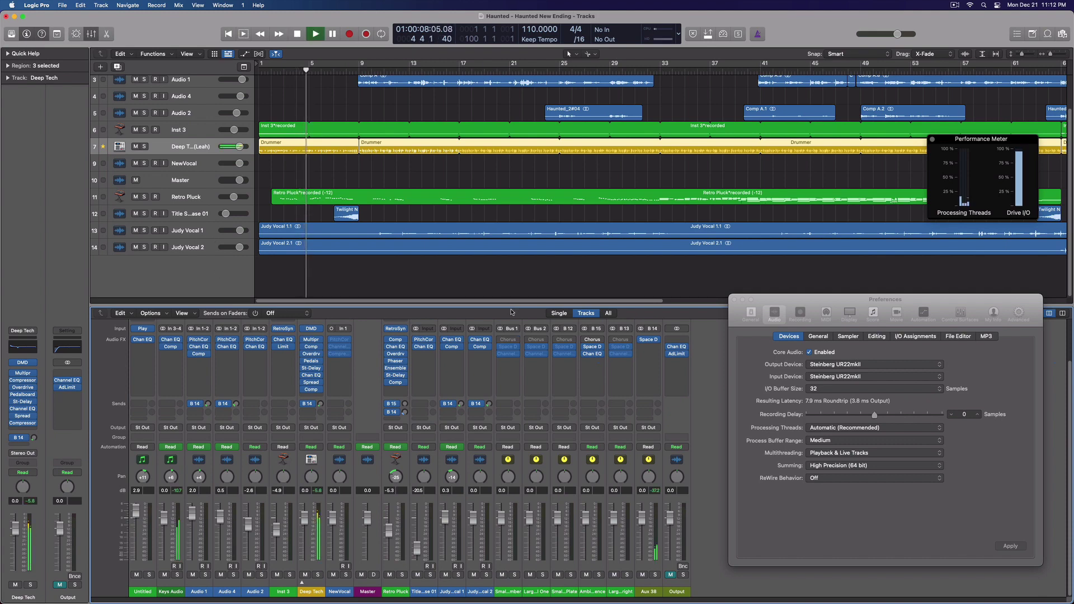
Add and delete an empty test instrument track, stop playback, and bring up Launchpad.
double_click(205, 274)
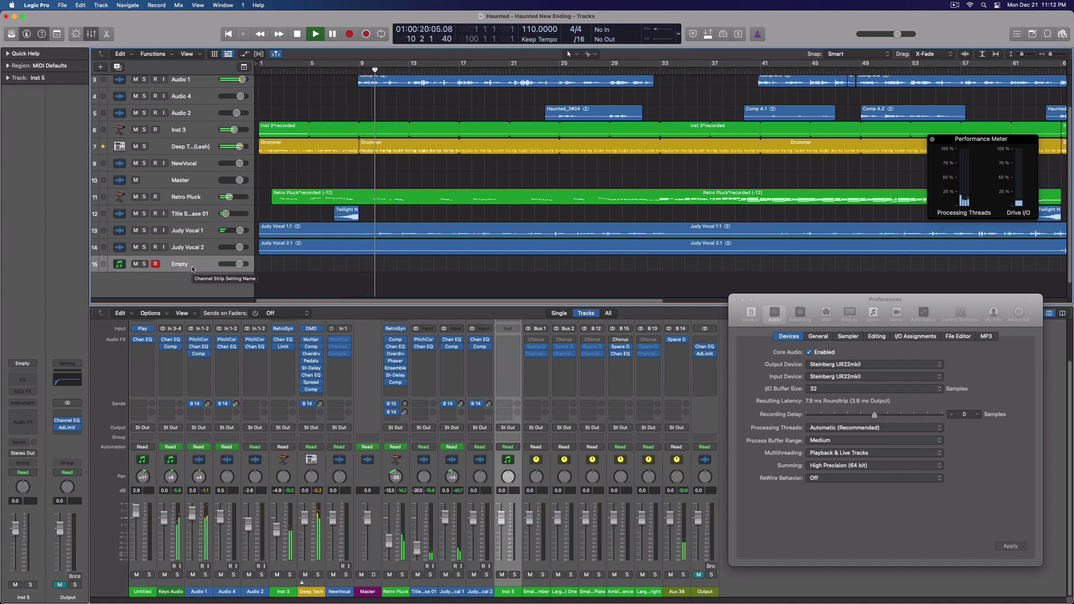
key(super+BackSpace)
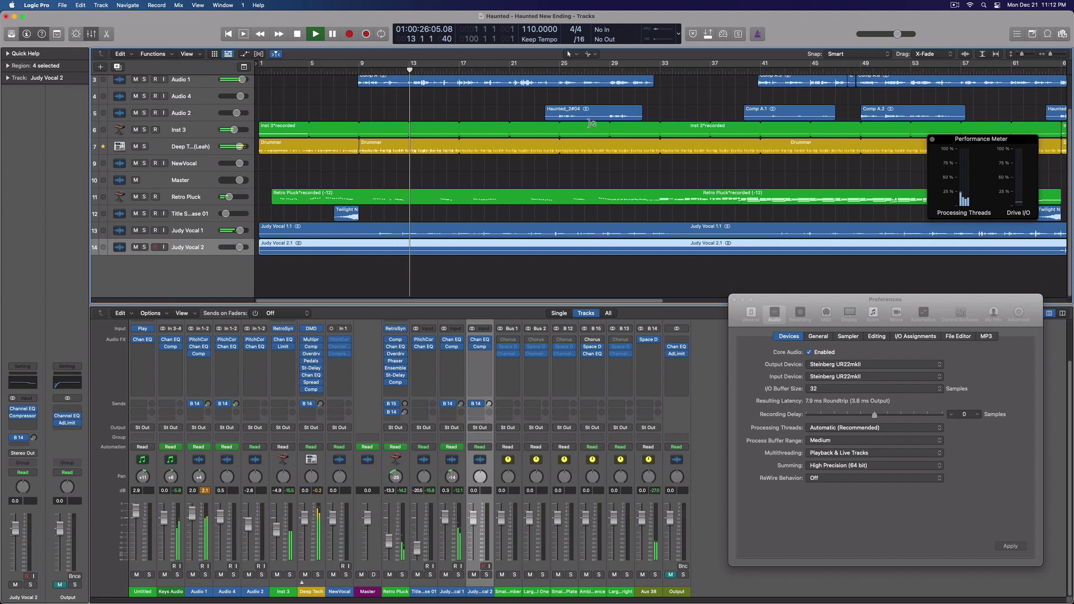
key(space)
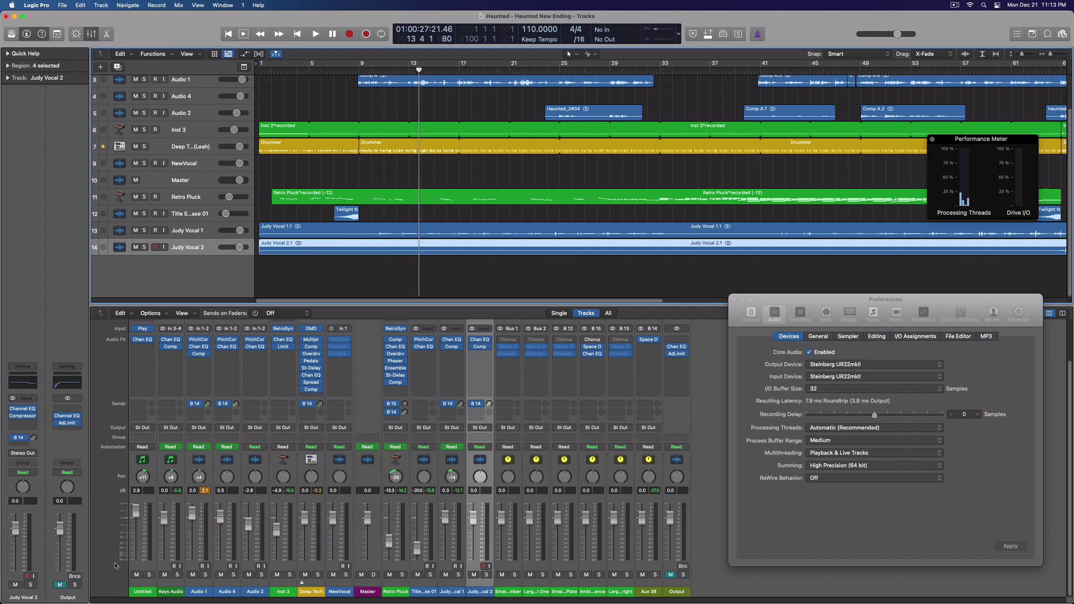
click(182, 585)
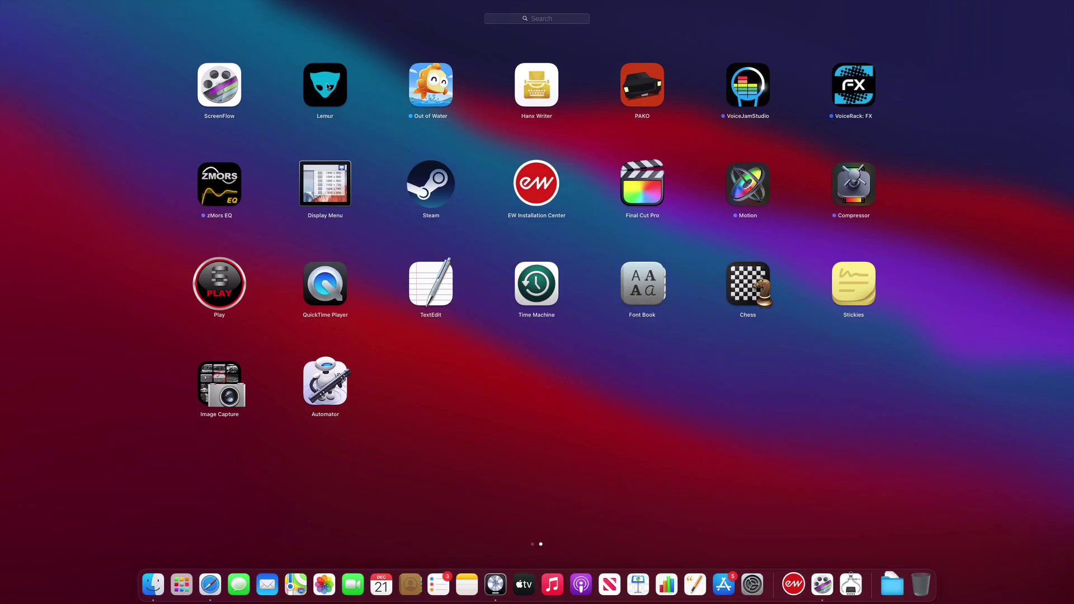
Launch Lemur and reposition its window over the Logic project.
click(329, 86)
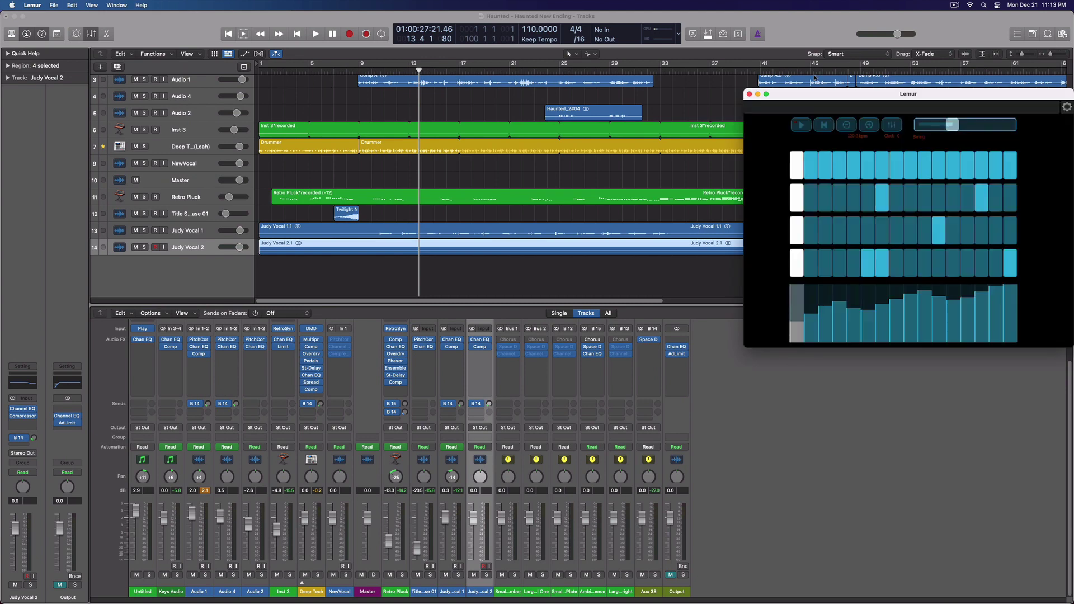
drag(958, 94, 852, 106)
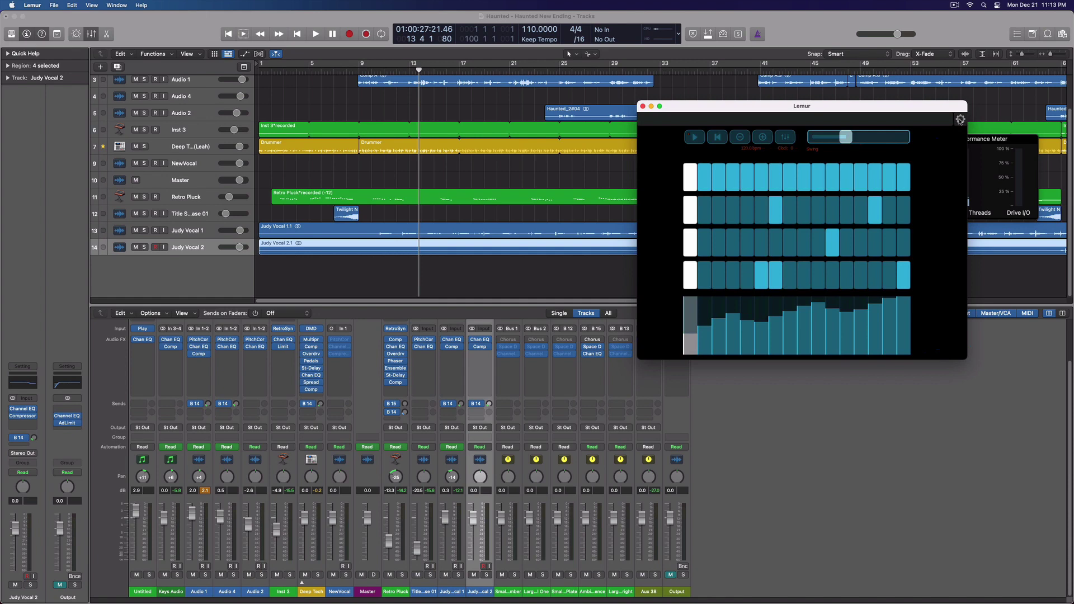
drag(883, 108, 946, 152)
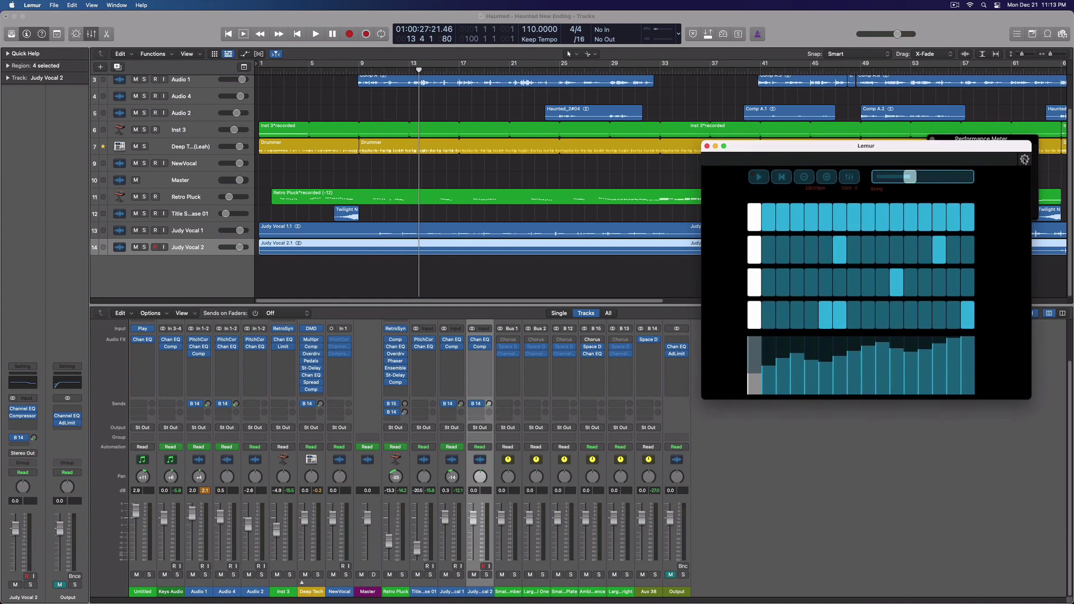
Load the 'iPad - Lemur Pong' factory project from Lemur's settings, discarding unsaved changes.
click(1024, 160)
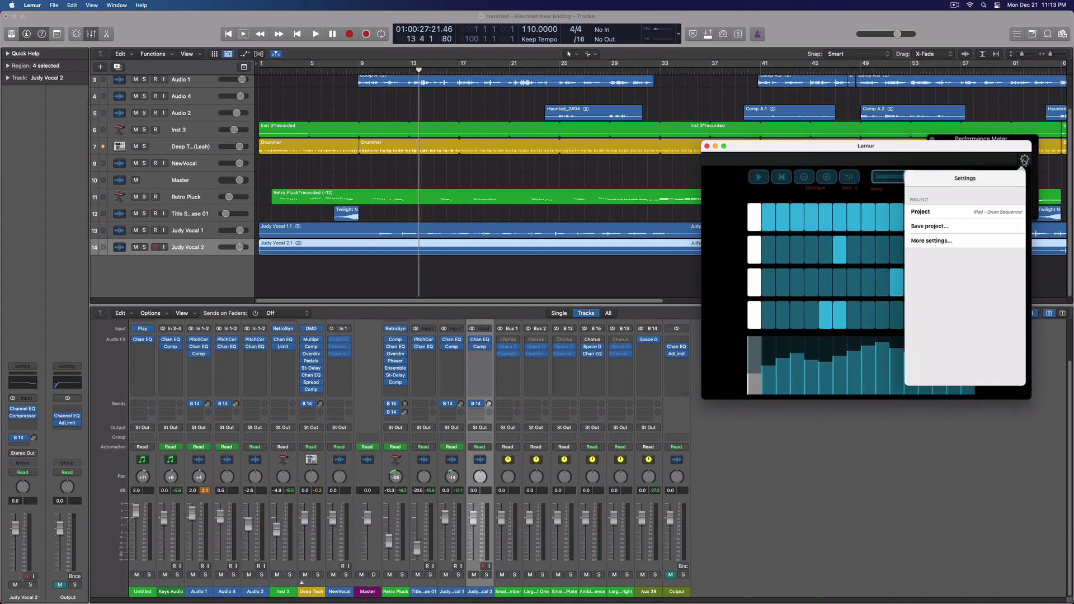
click(940, 240)
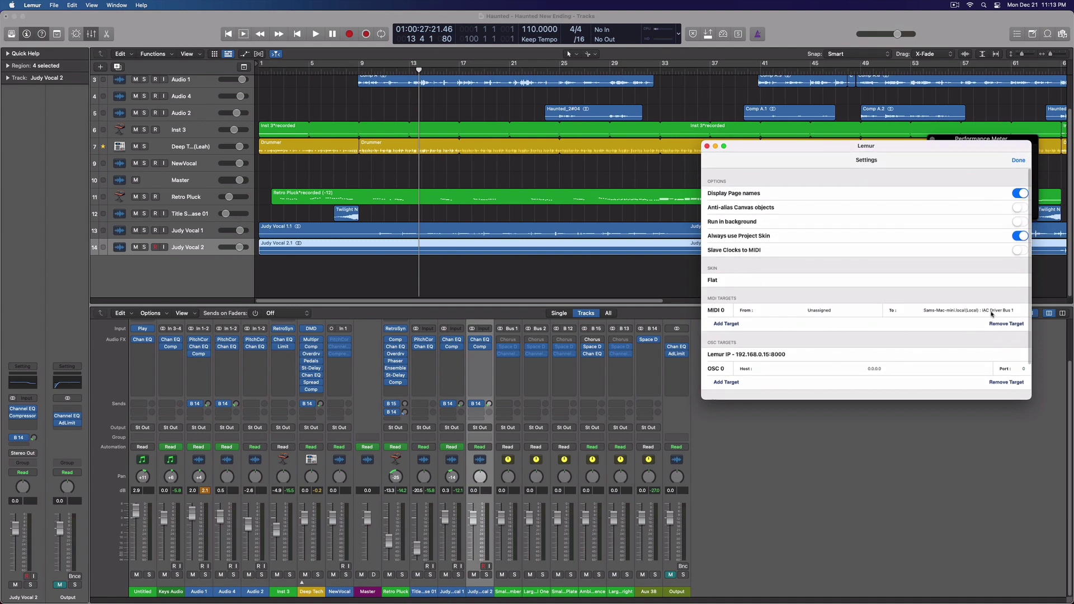
click(1019, 160)
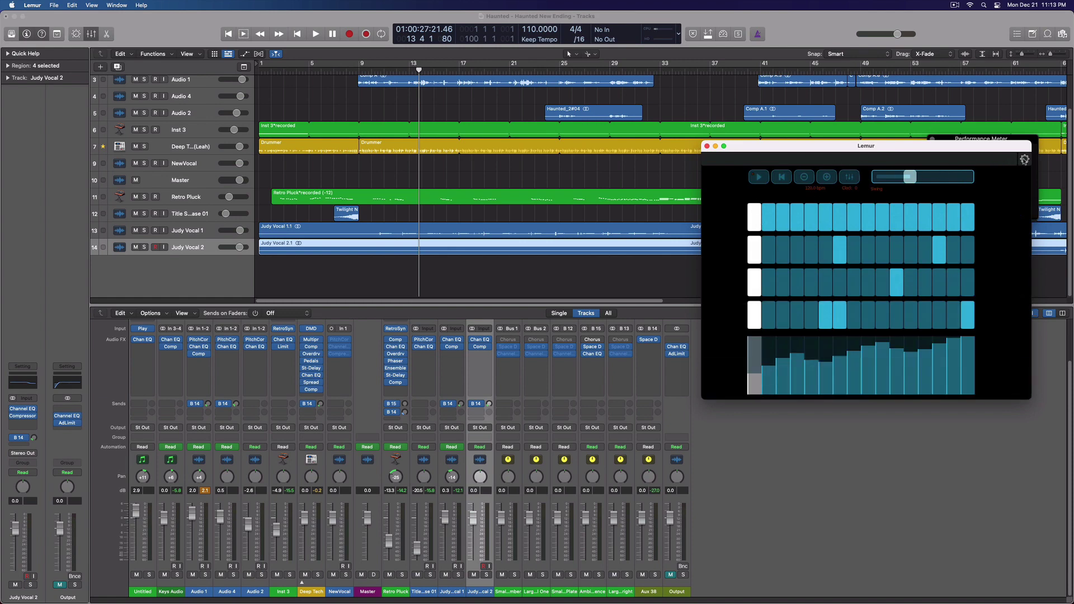
click(1024, 160)
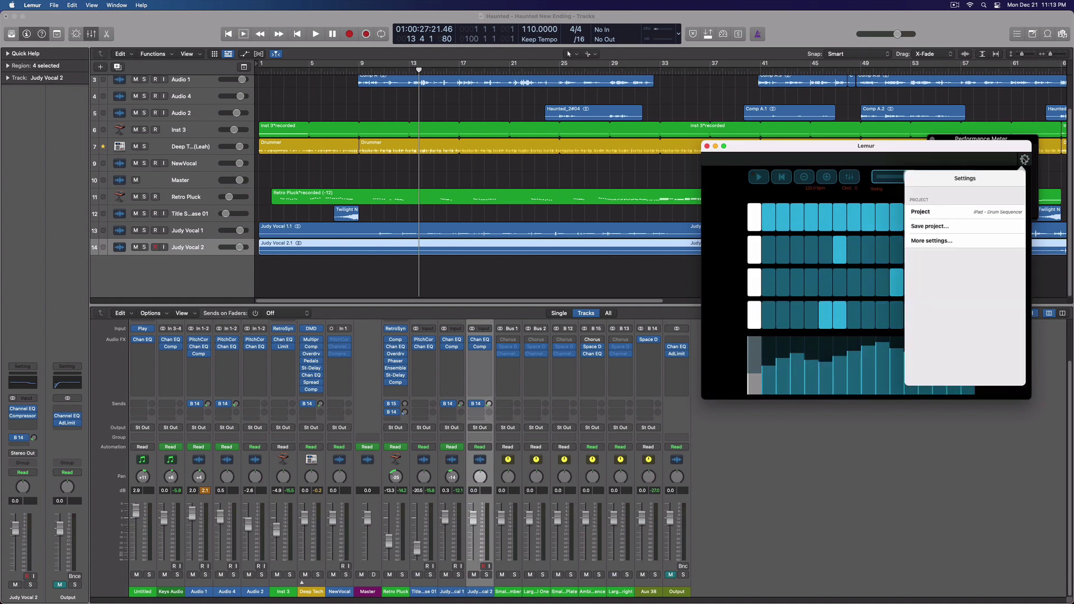
click(938, 218)
click(949, 210)
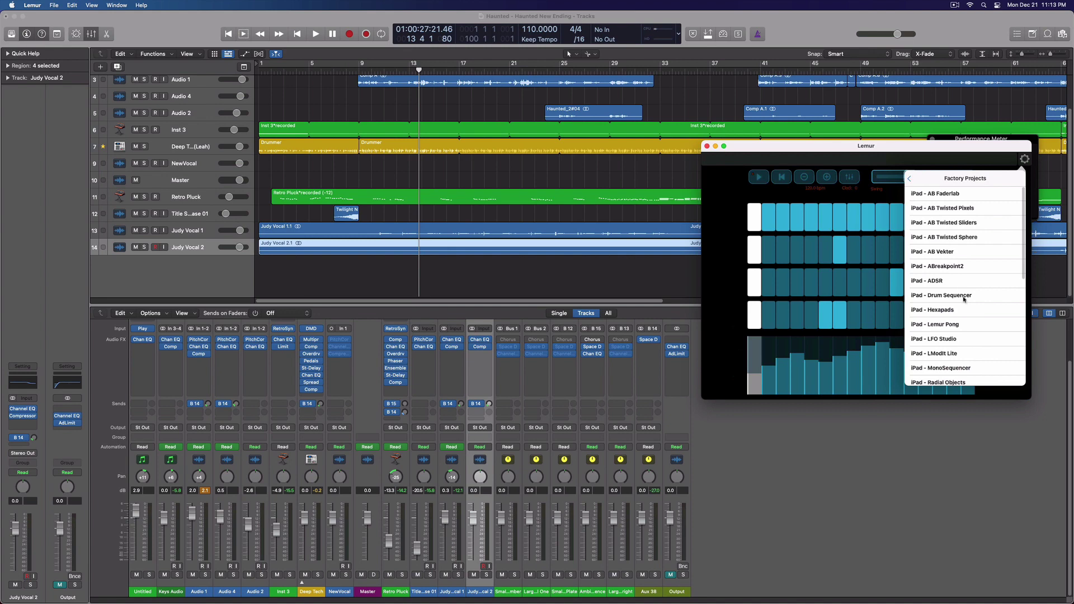
click(947, 324)
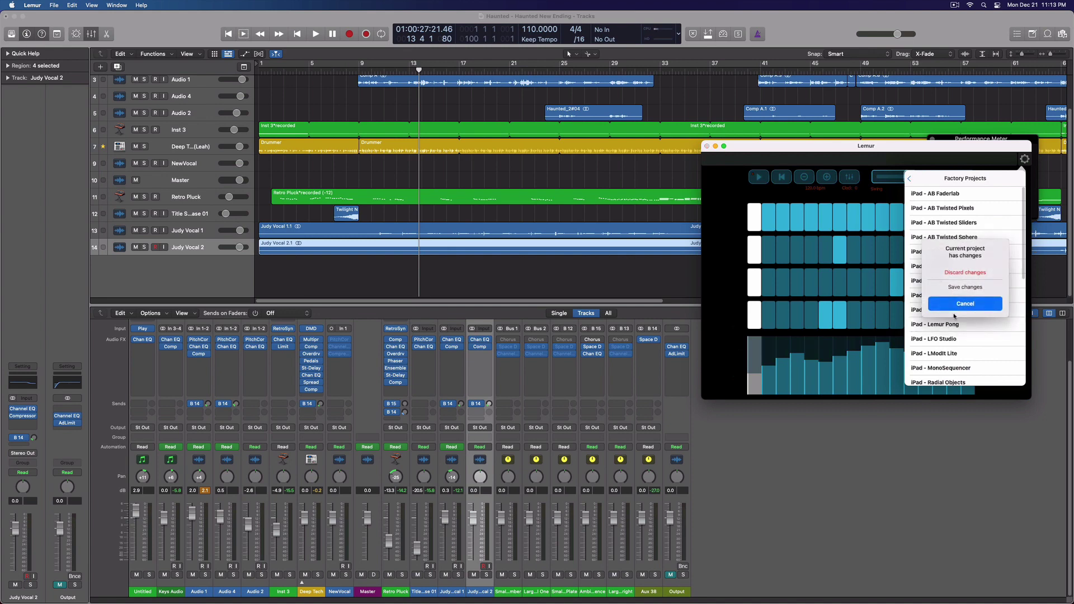
click(973, 278)
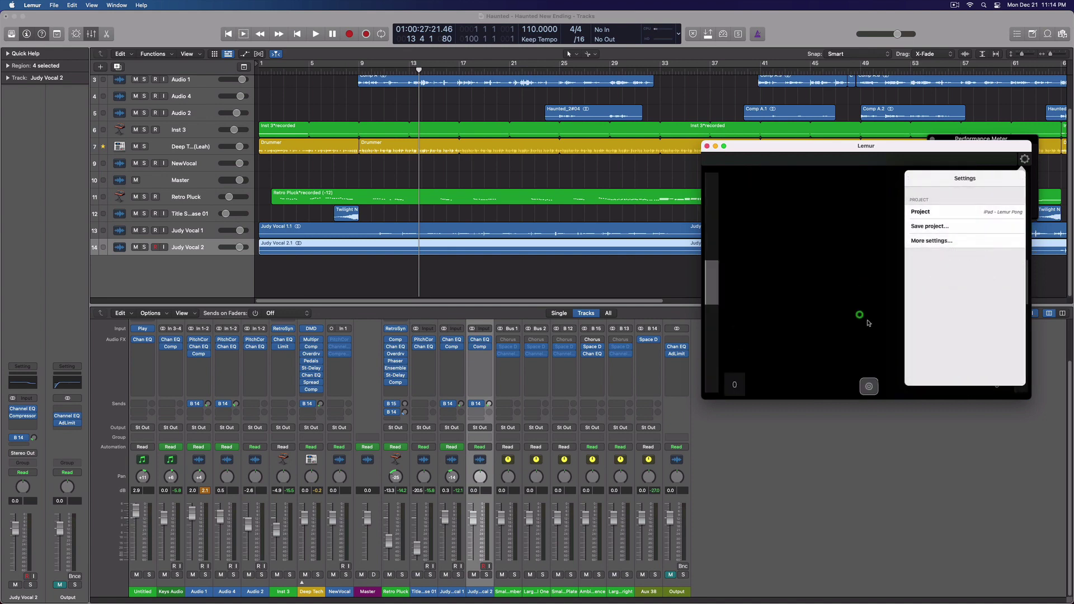
Move the left Pong paddle, reset the game scores, and hide Lemur to return to Logic.
click(847, 295)
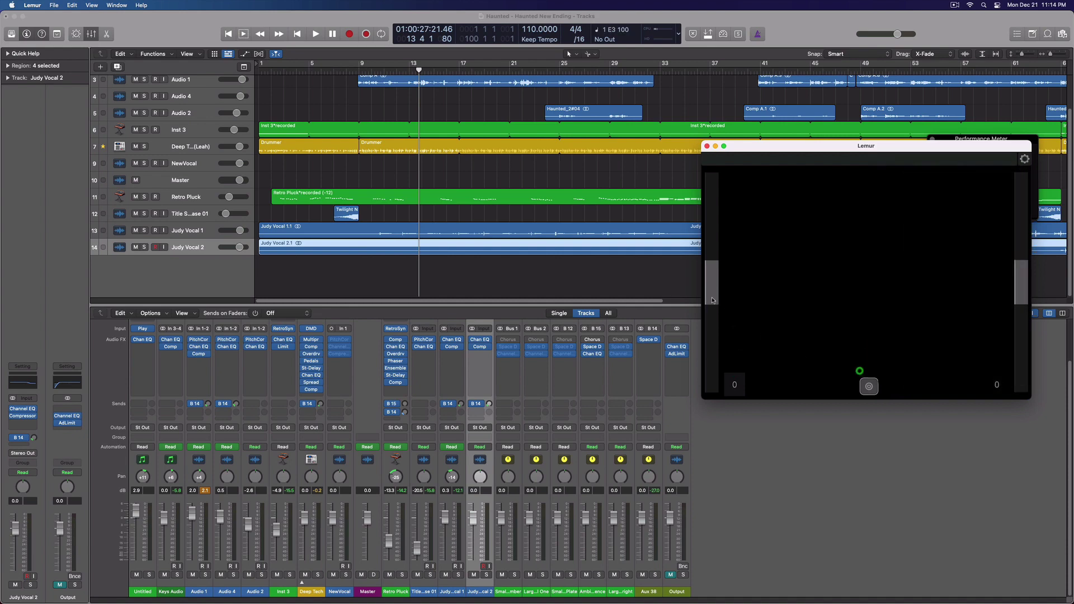
click(721, 257)
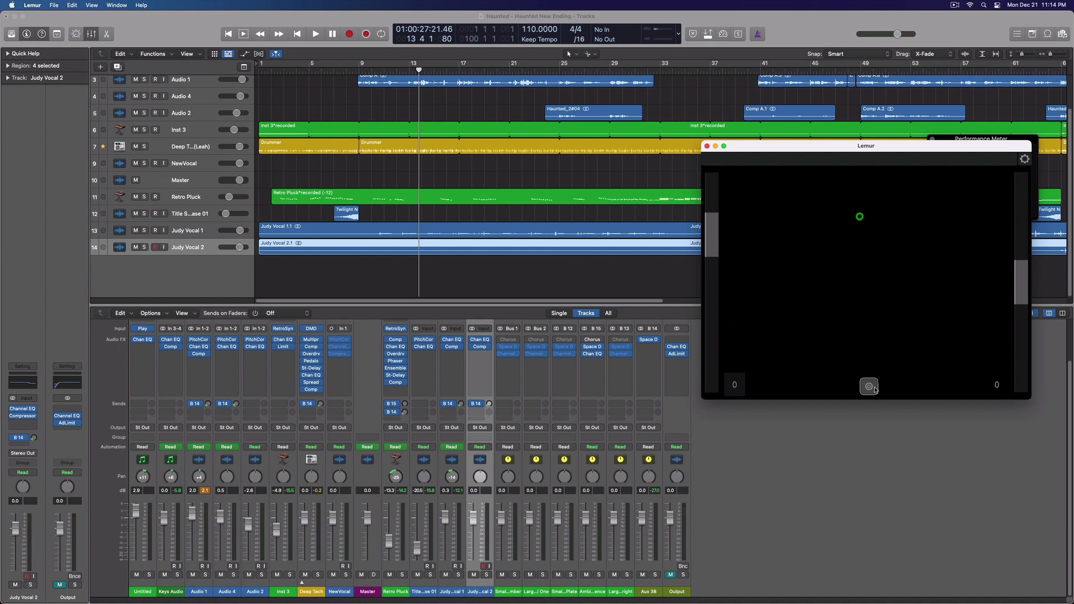
click(869, 386)
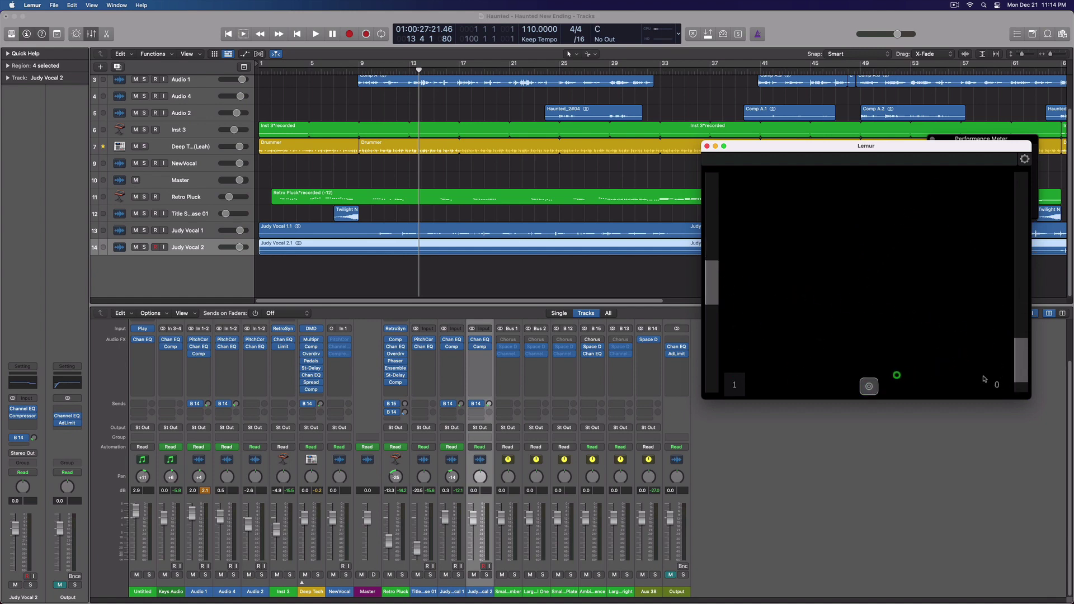
drag(730, 294, 729, 355)
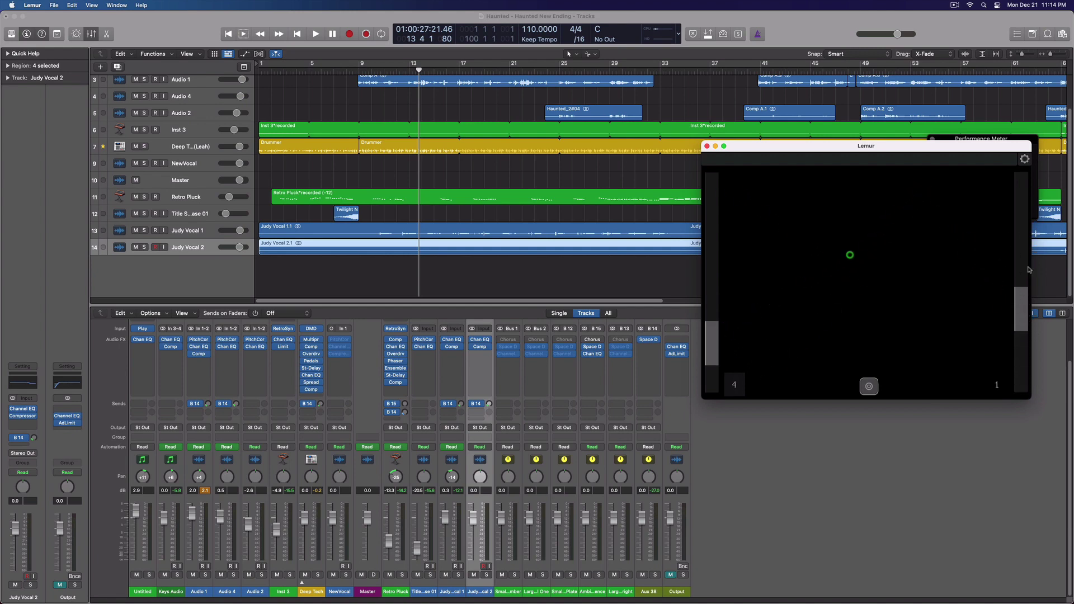
click(869, 387)
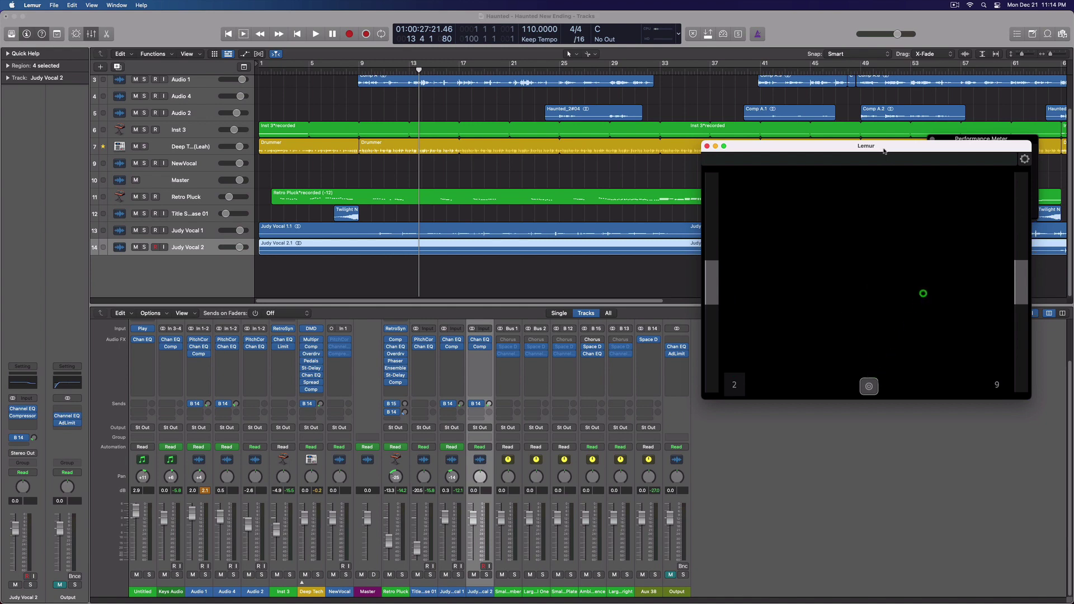
key(super+q)
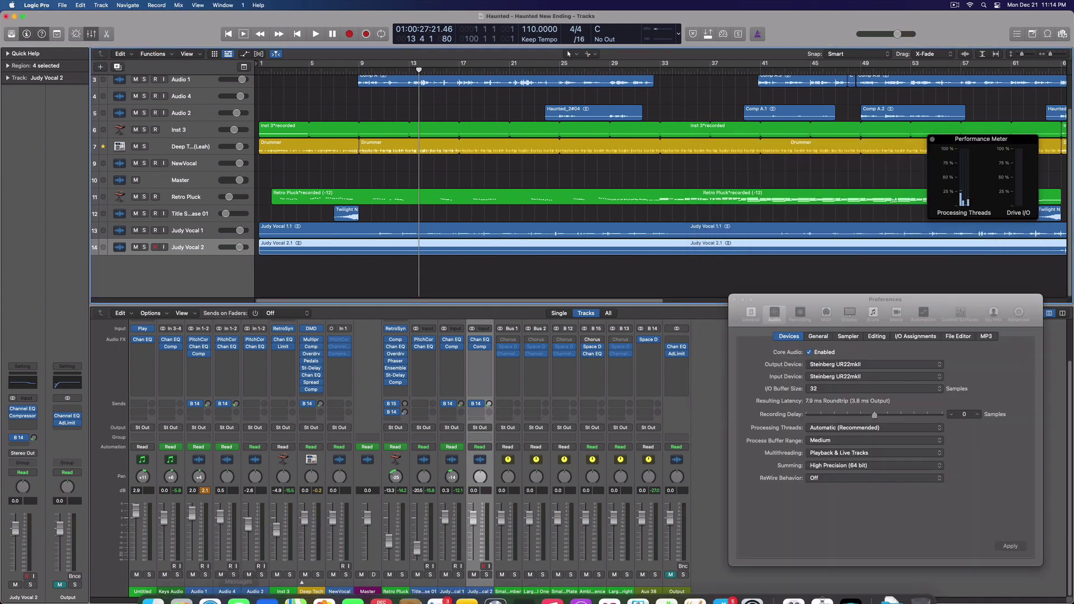
Find zMors EQ on Launchpad's second page and launch it.
click(182, 585)
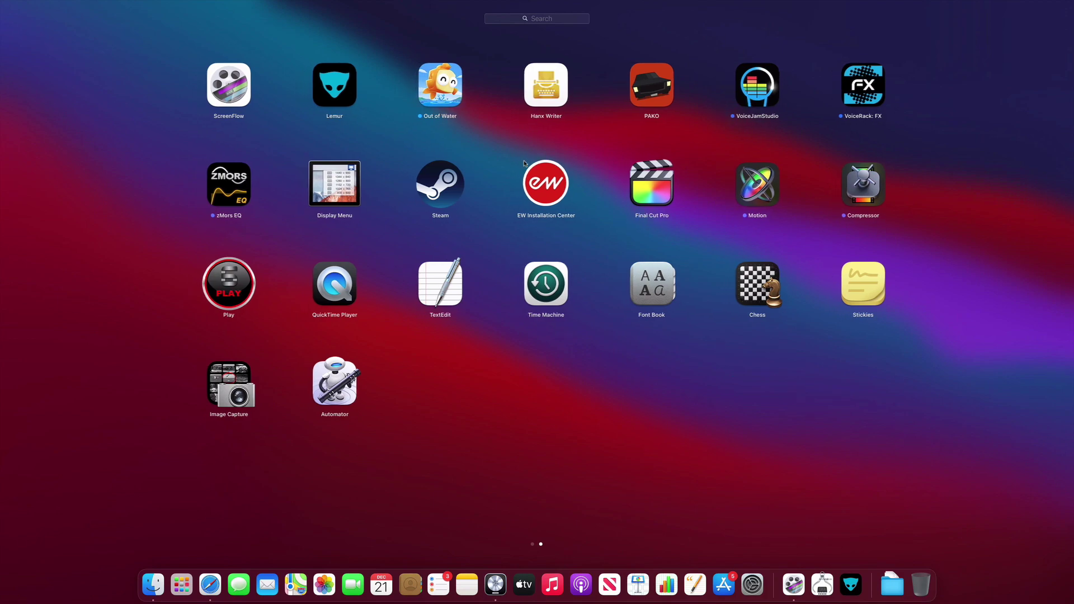
scroll(525, 161, left, 3)
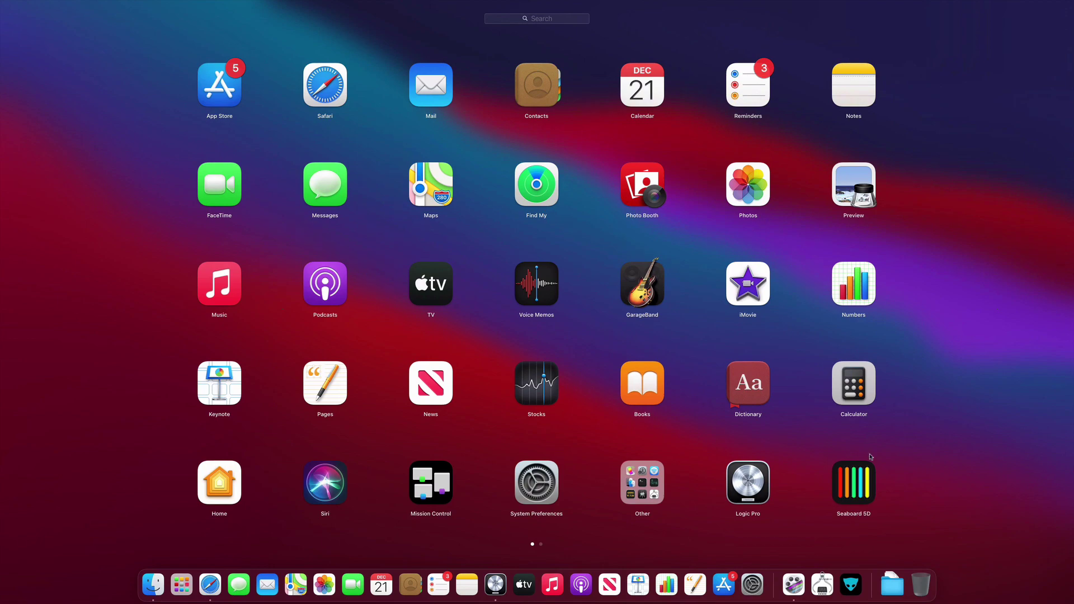
scroll(870, 456, right, 3)
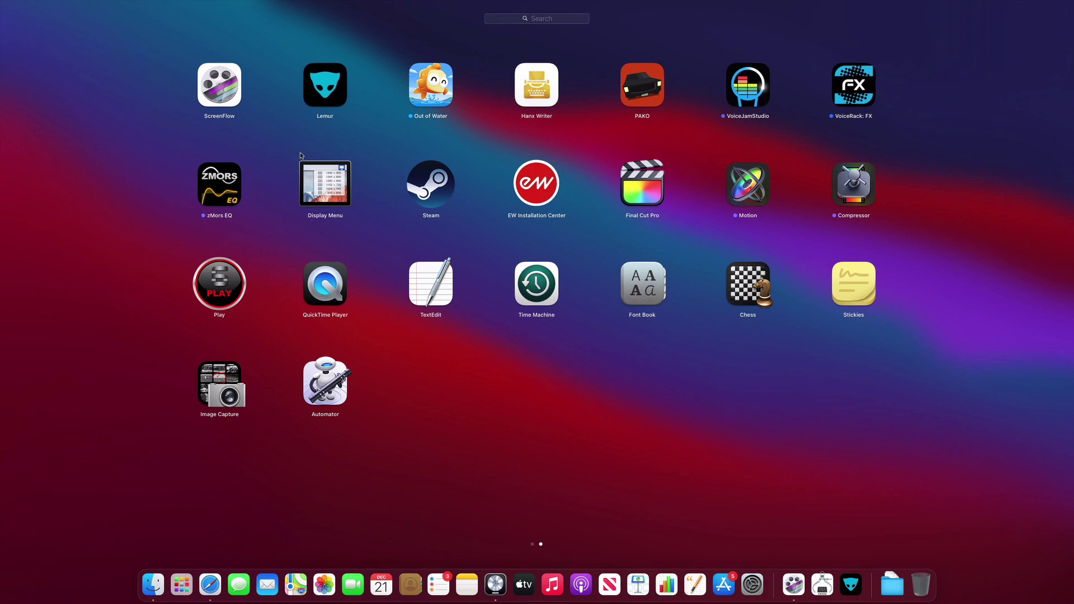
click(215, 180)
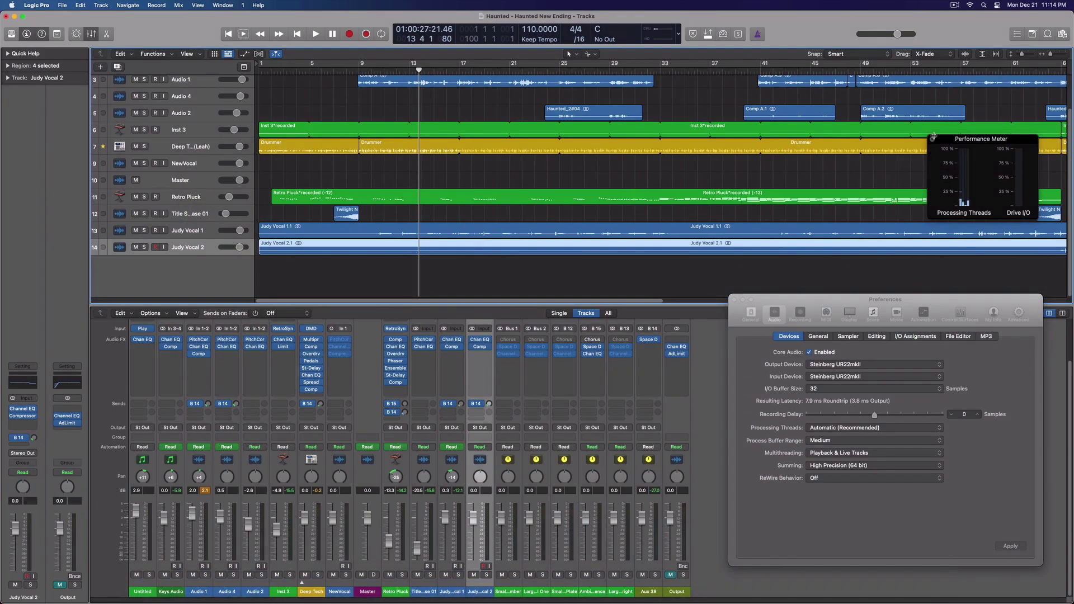
Move the zMors EQ window right and scroll through its specs, routing chain and credits.
drag(476, 81, 700, 95)
scroll(684, 217, down, 5)
scroll(684, 217, up, 5)
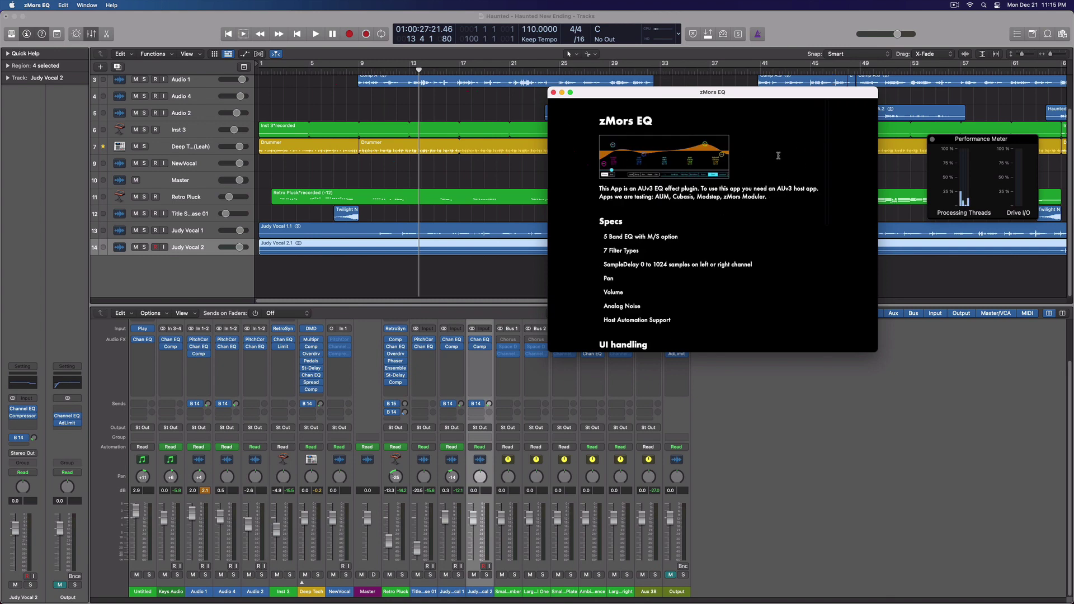
scroll(721, 168, down, 1)
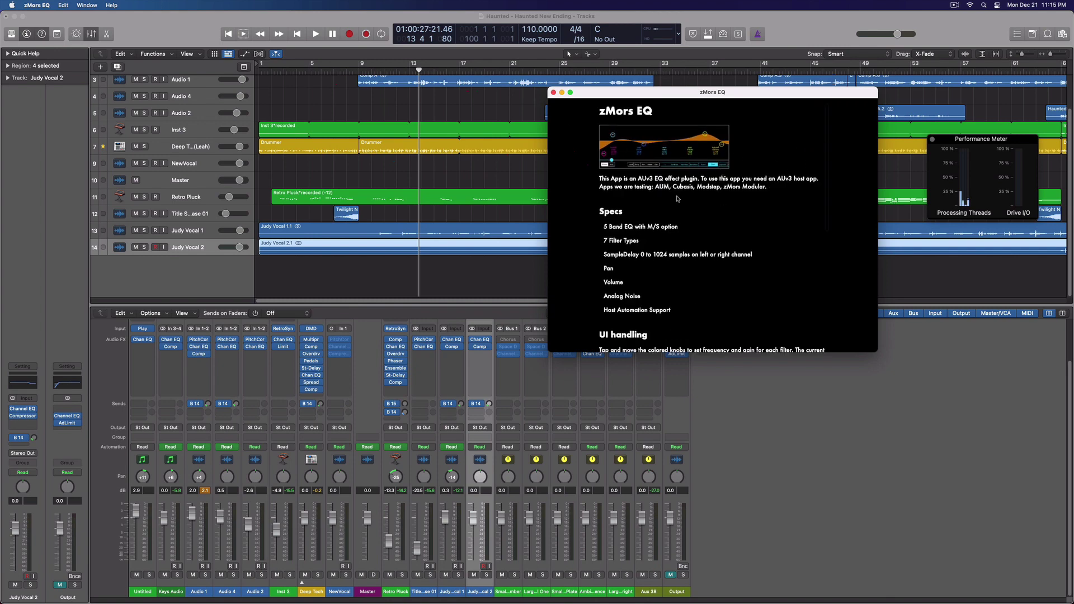
scroll(700, 165, down, 6)
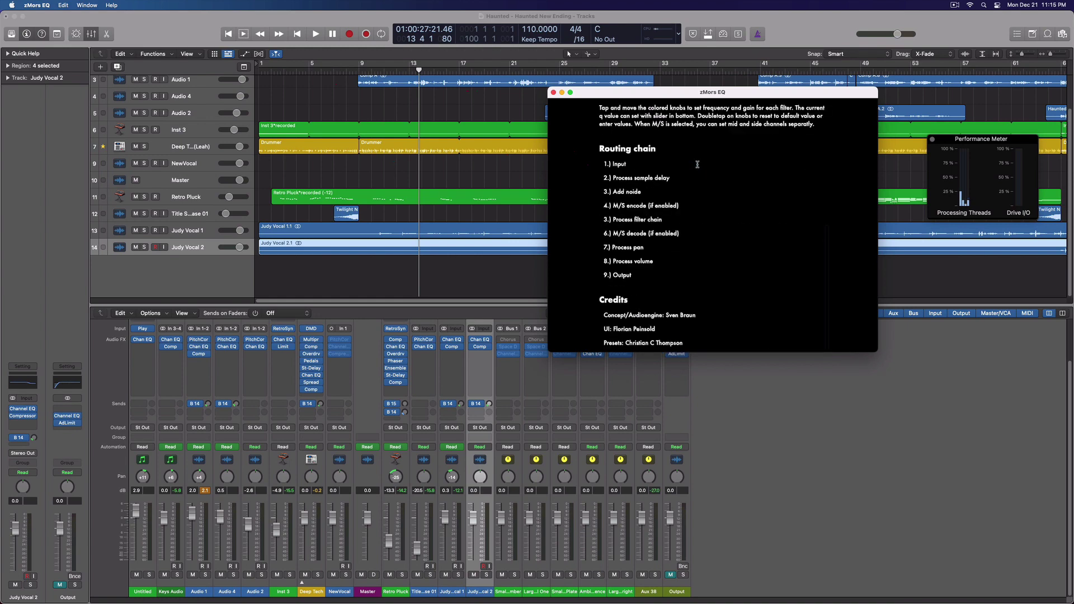
scroll(697, 164, up, 8)
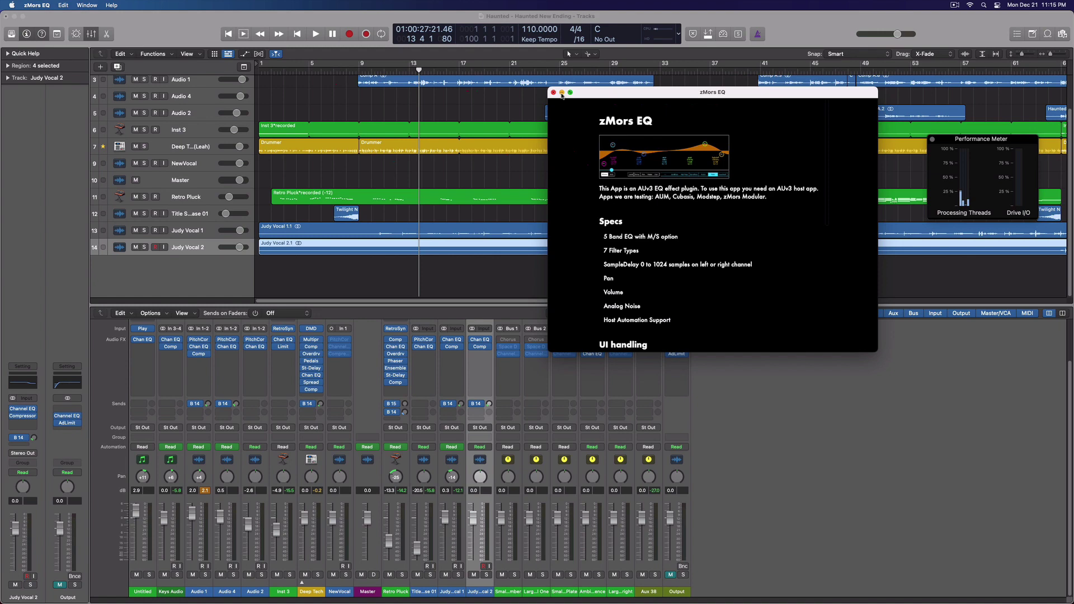
Quit zMors EQ and browse the Output strip's Audio Units > Apple plug-ins without inserting any.
key(super+q)
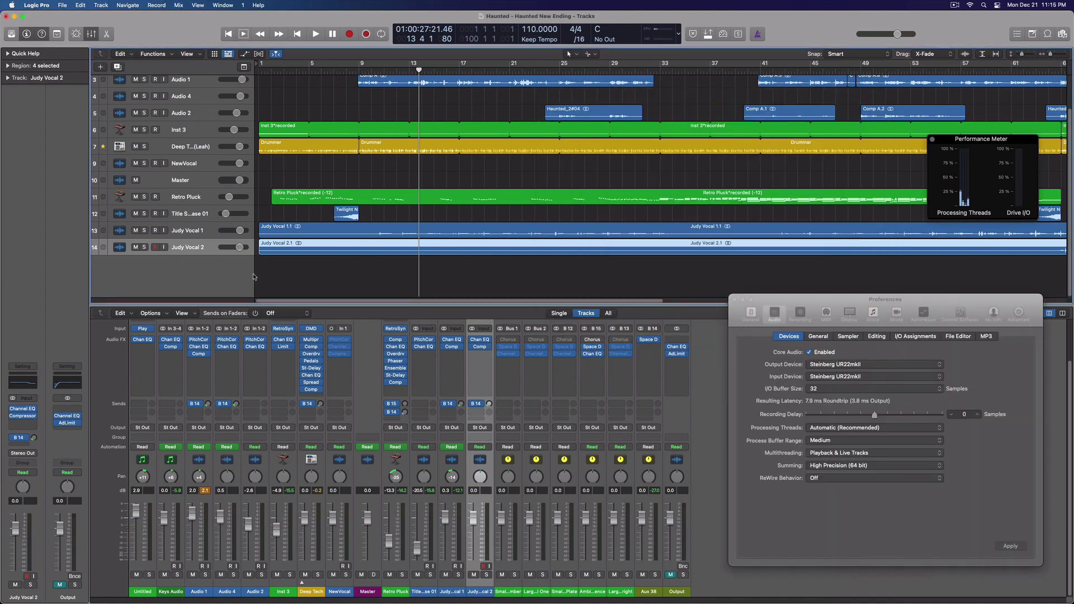
click(677, 355)
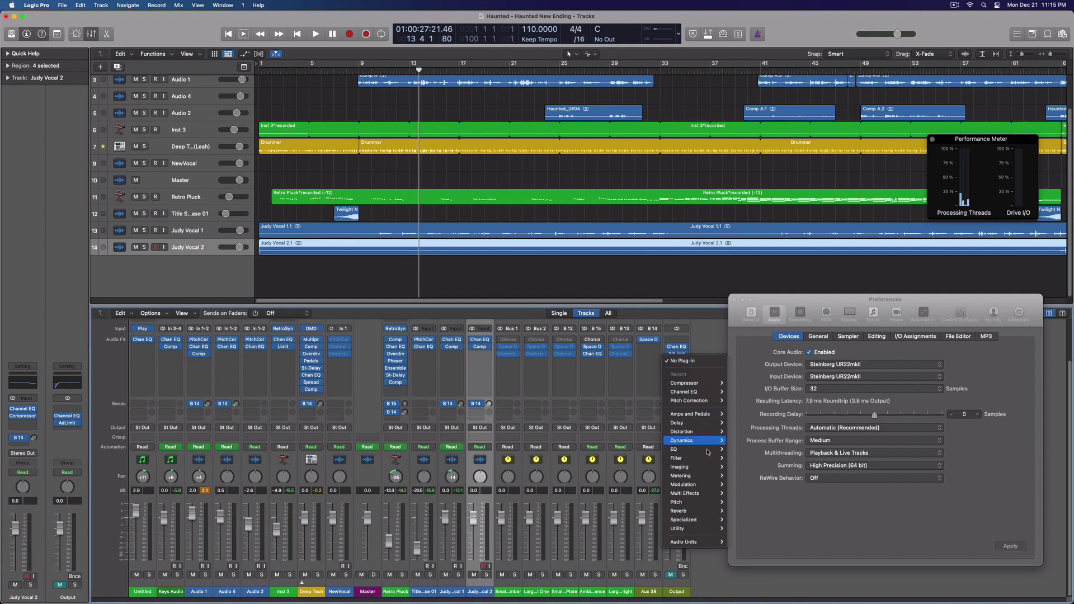
mouse_move(700, 543)
mouse_move(748, 542)
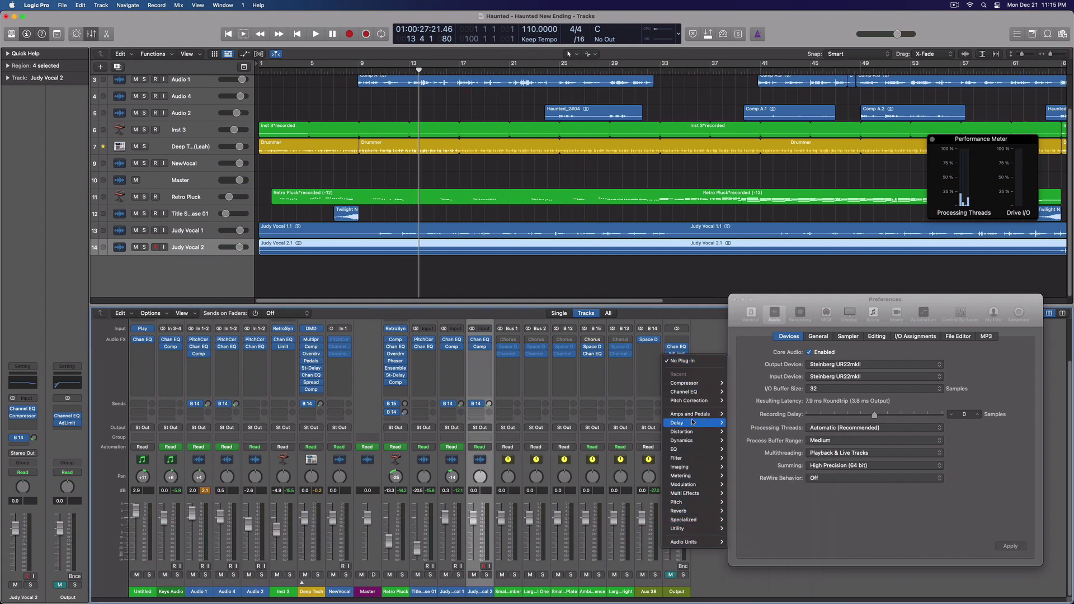
click(706, 330)
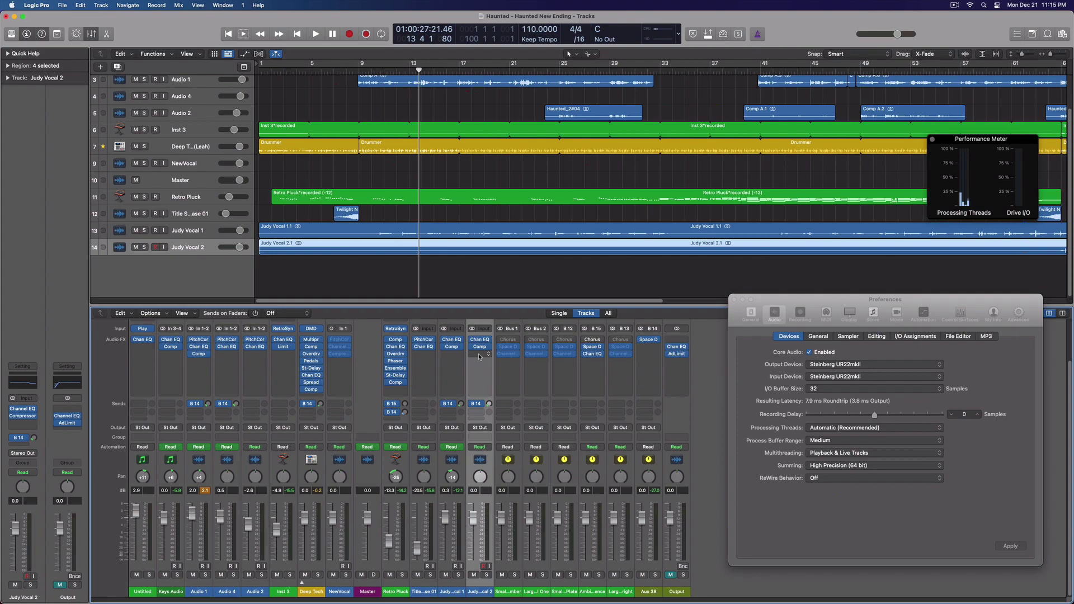
Launch Seaboard 5D from Launchpad's first page, opening its Breath Flute preset.
mouse_move(439, 593)
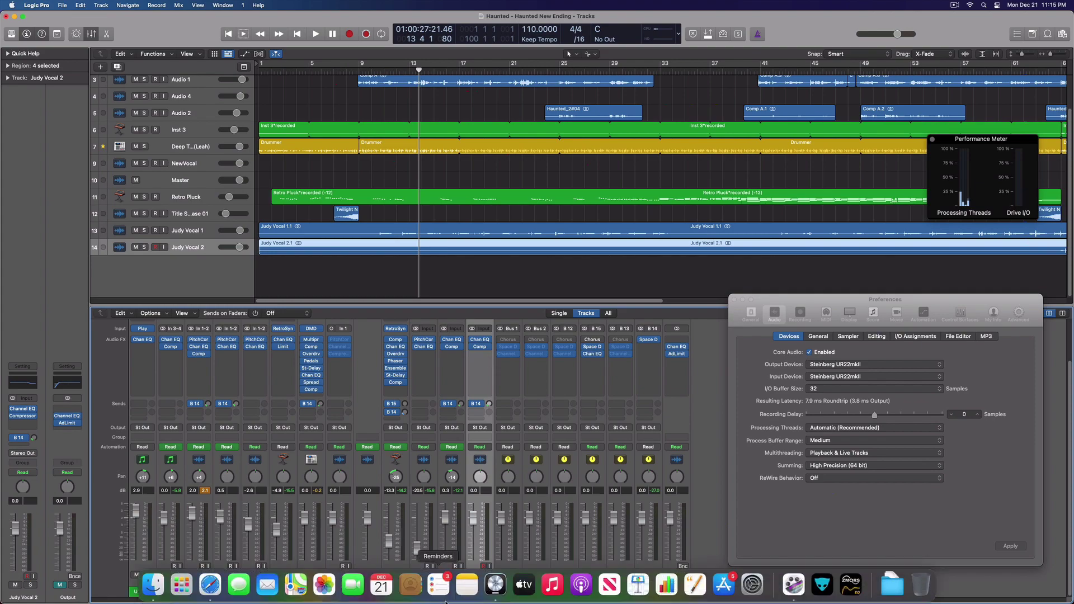
click(185, 591)
scroll(304, 353, left, 3)
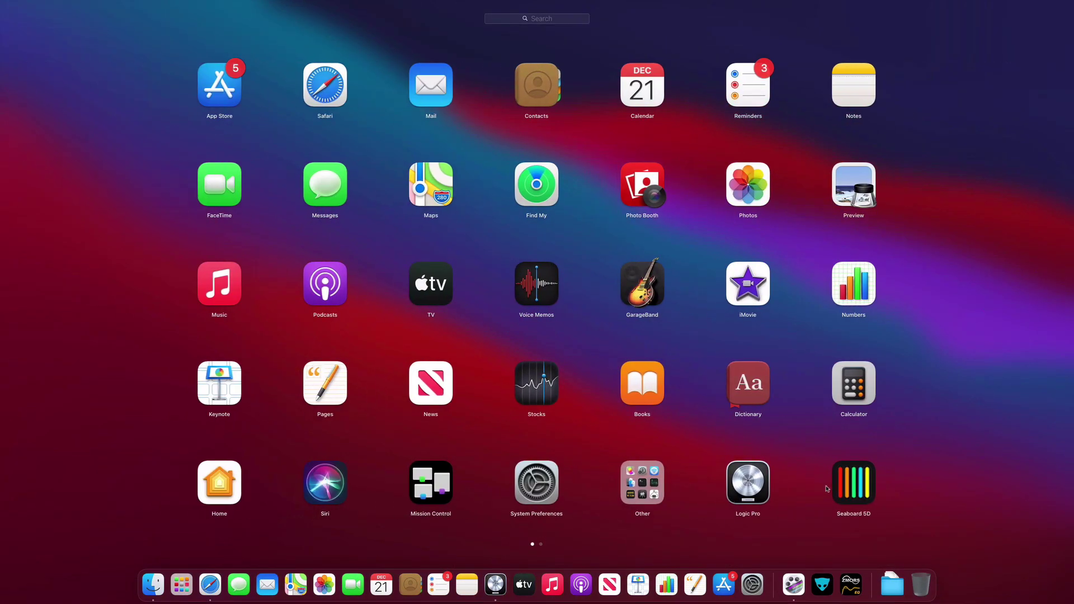
click(827, 488)
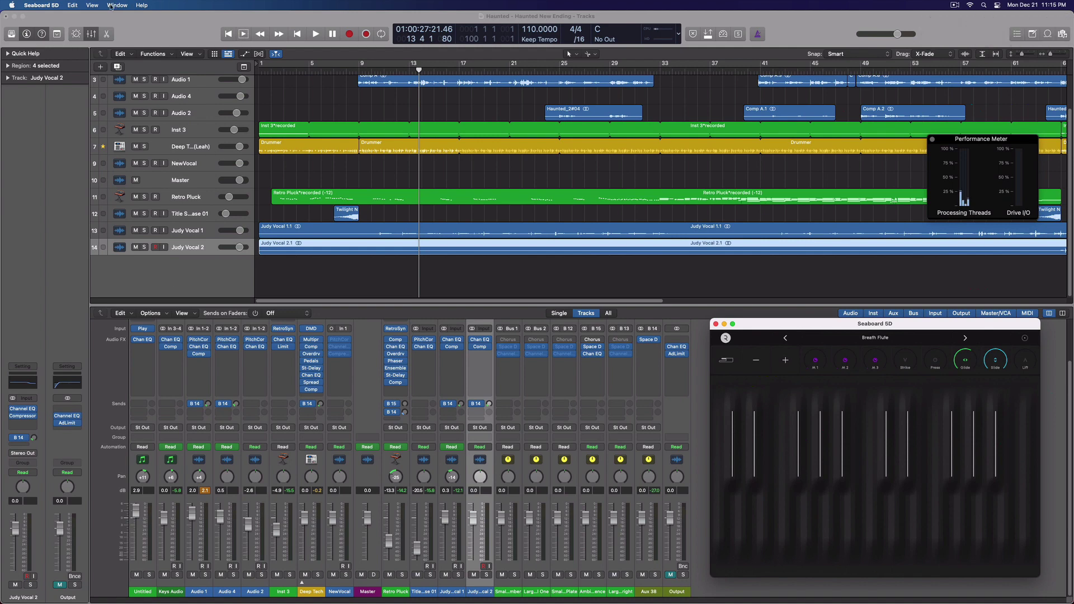
click(138, 22)
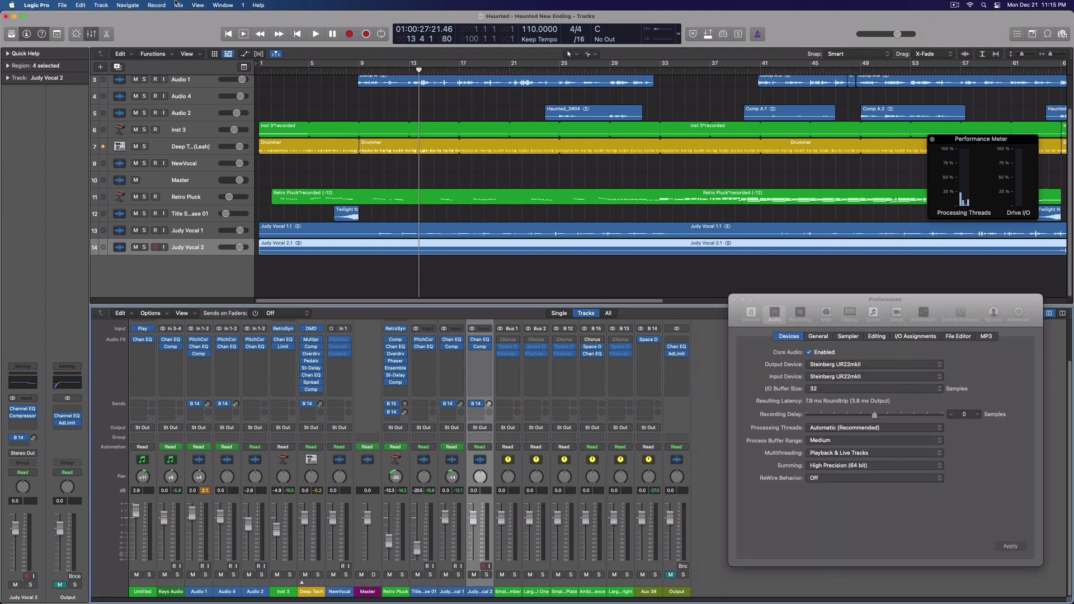
click(98, 5)
click(190, 54)
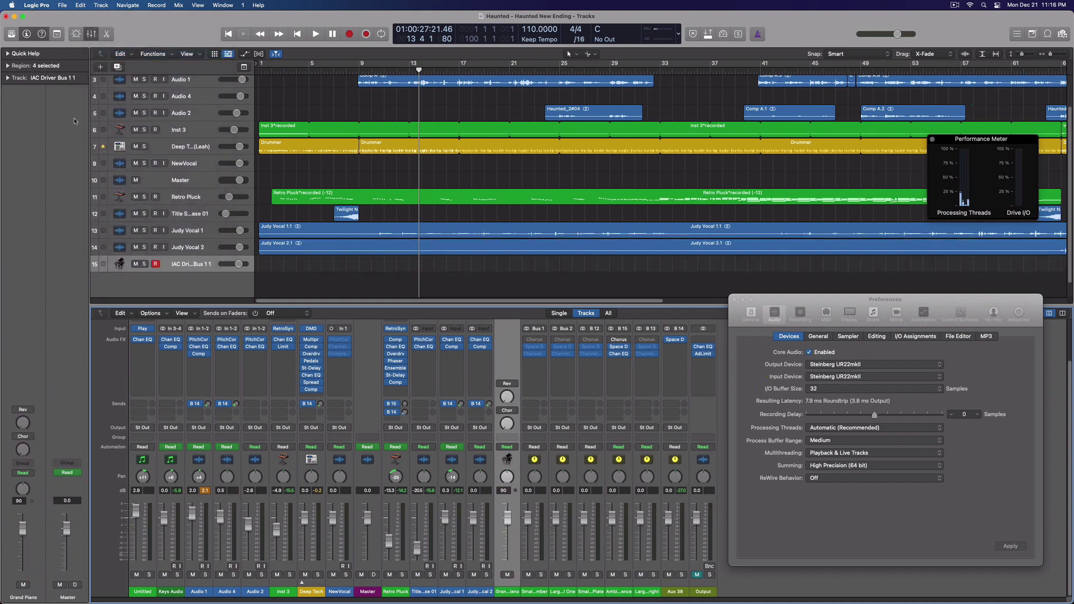
click(8, 77)
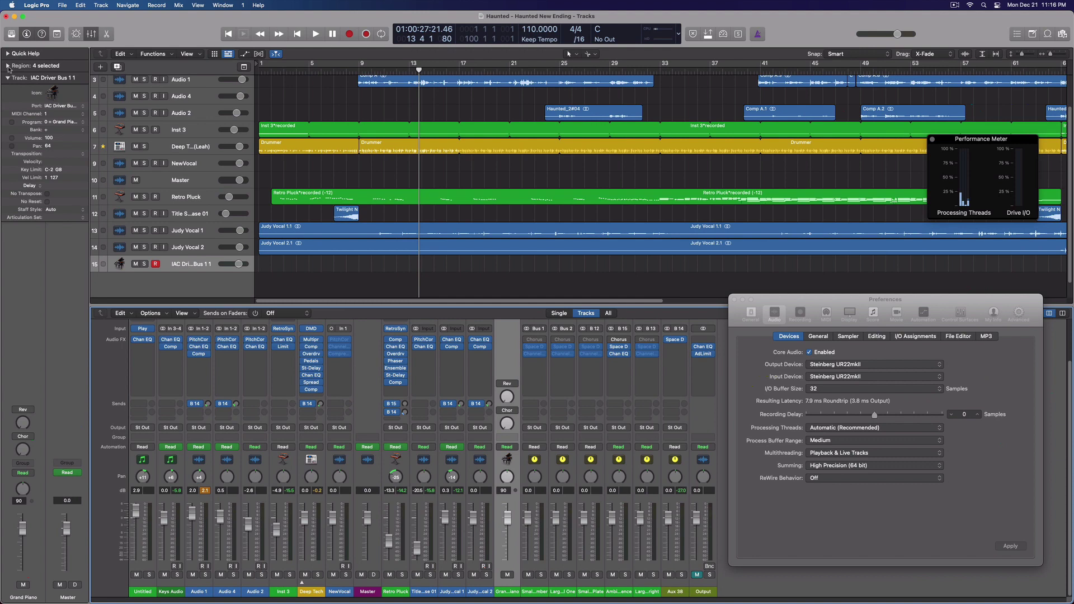
click(8, 66)
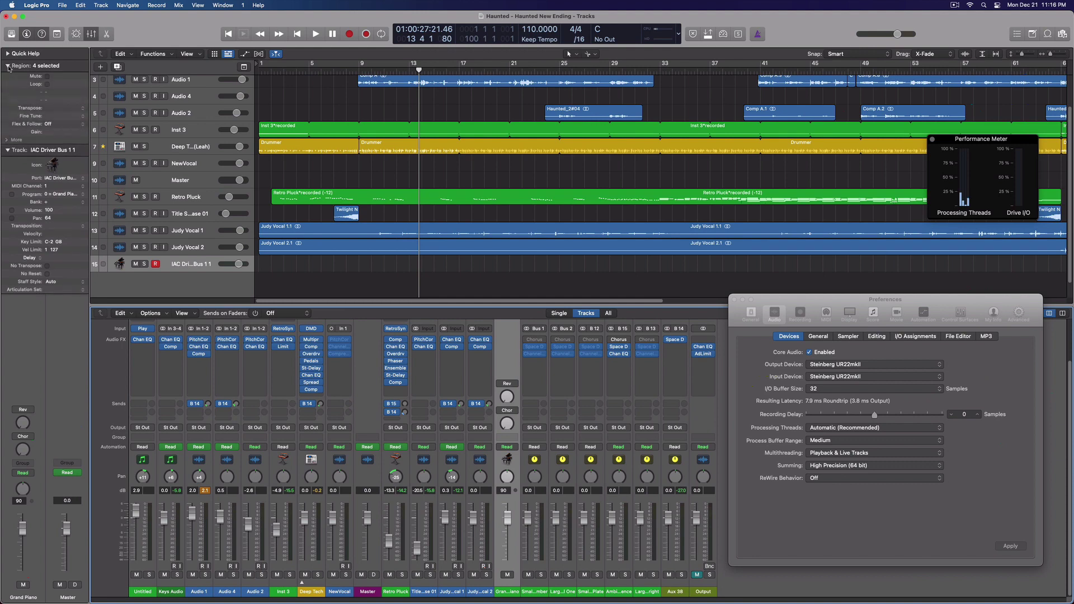
click(71, 180)
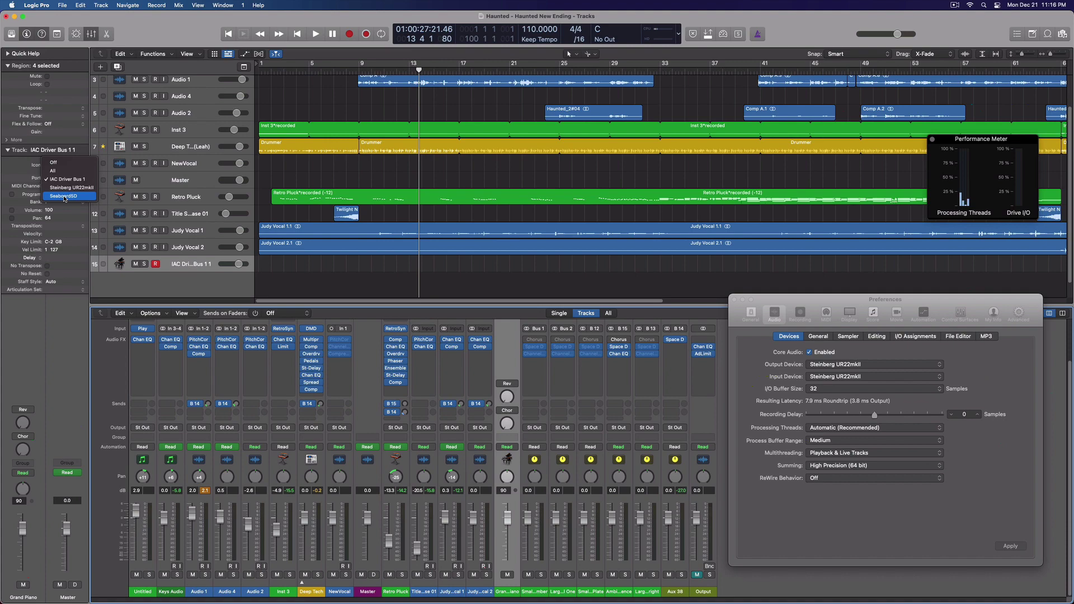
click(64, 334)
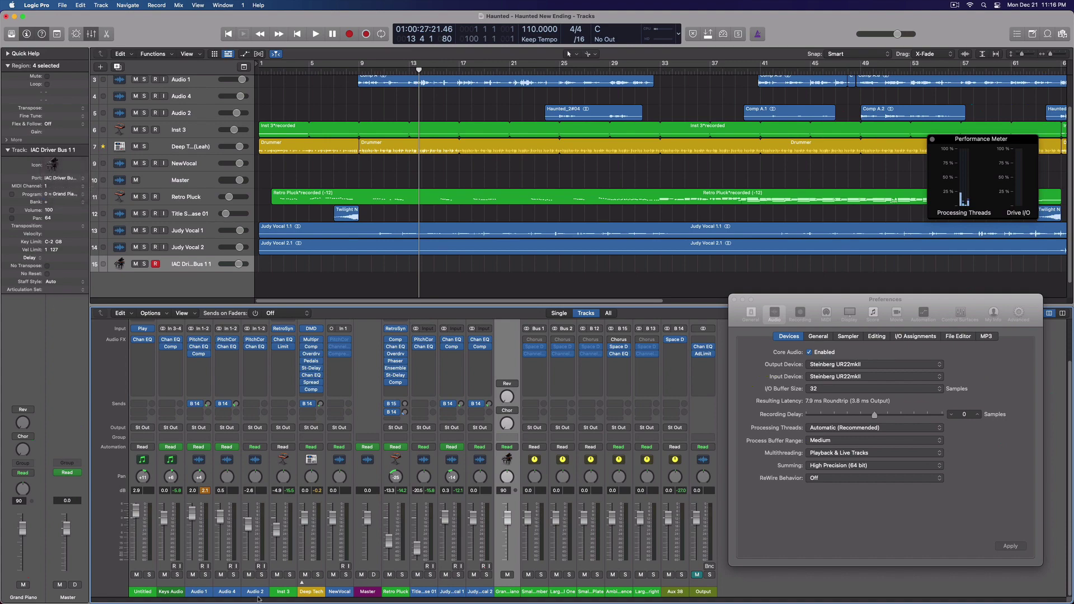
mouse_move(263, 588)
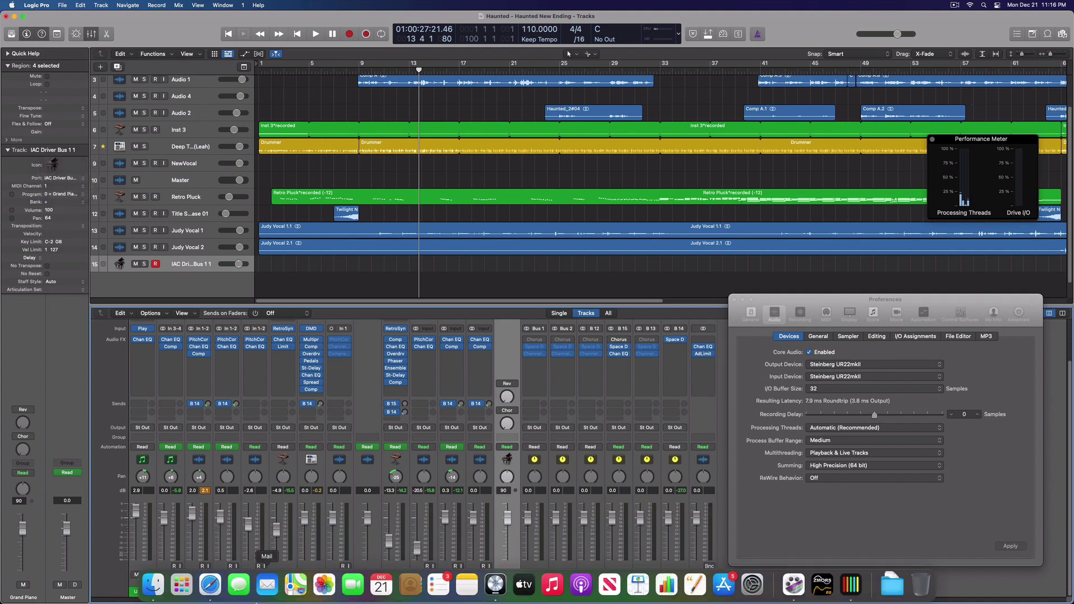
Launch Audio MIDI Setup from Launchpad's Other folder and centre the MIDI Studio window.
click(182, 586)
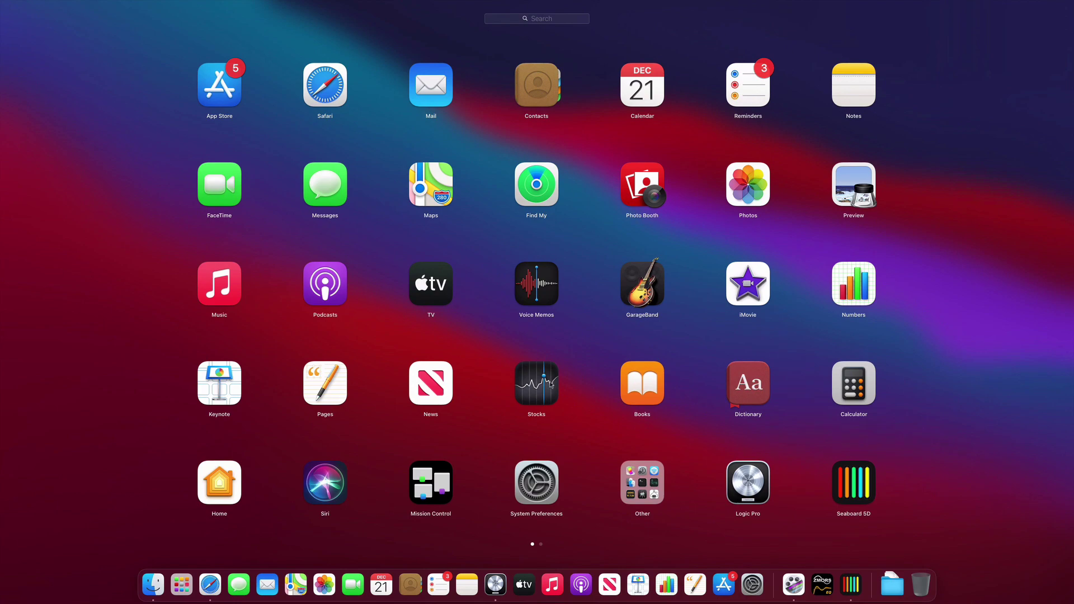
click(647, 486)
click(414, 392)
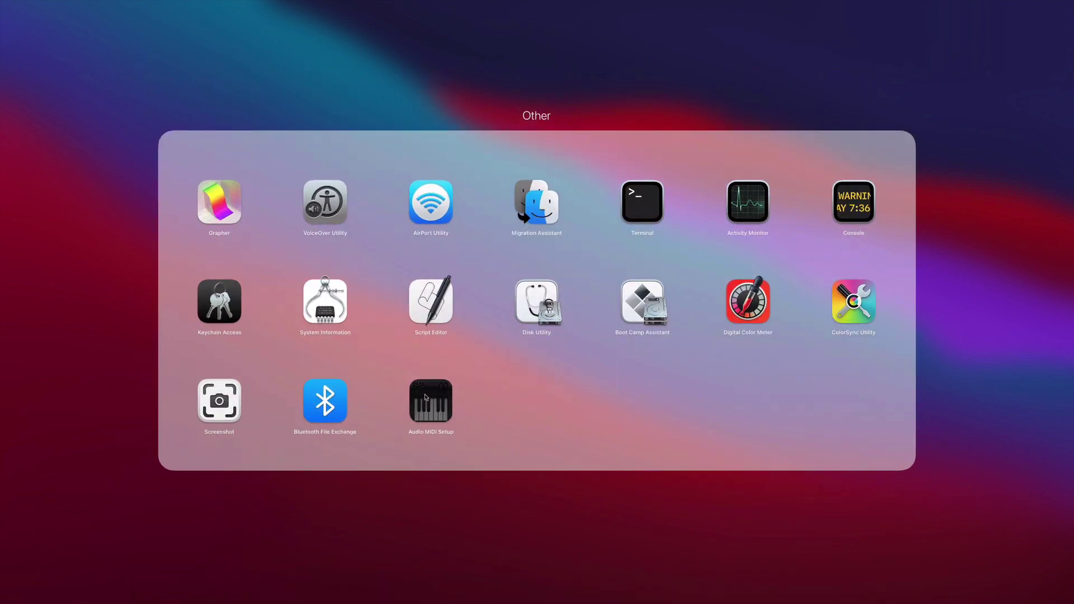
drag(865, 396, 587, 206)
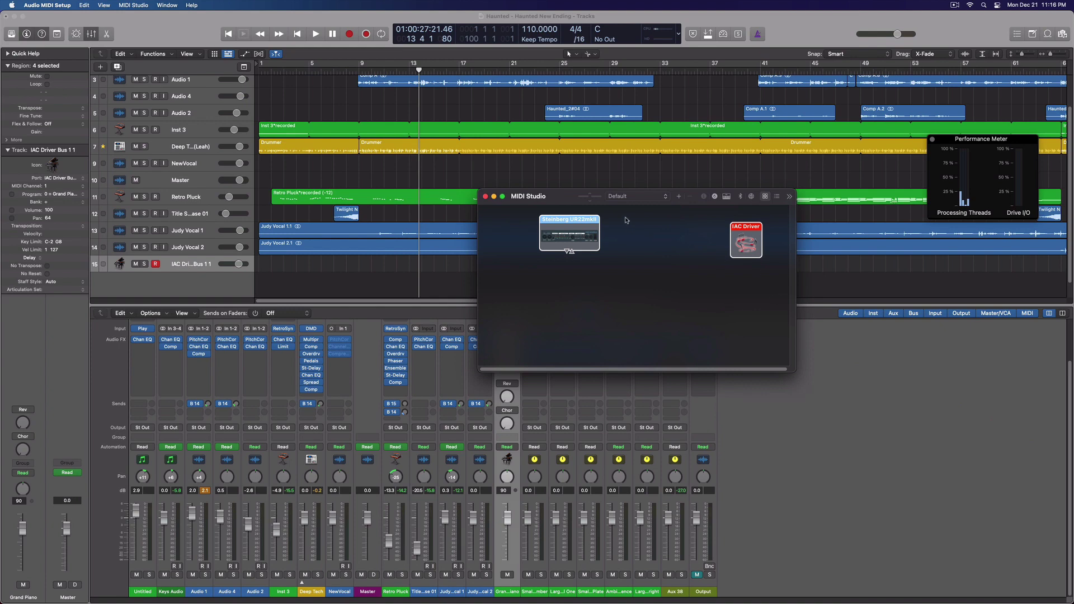
drag(564, 199, 657, 129)
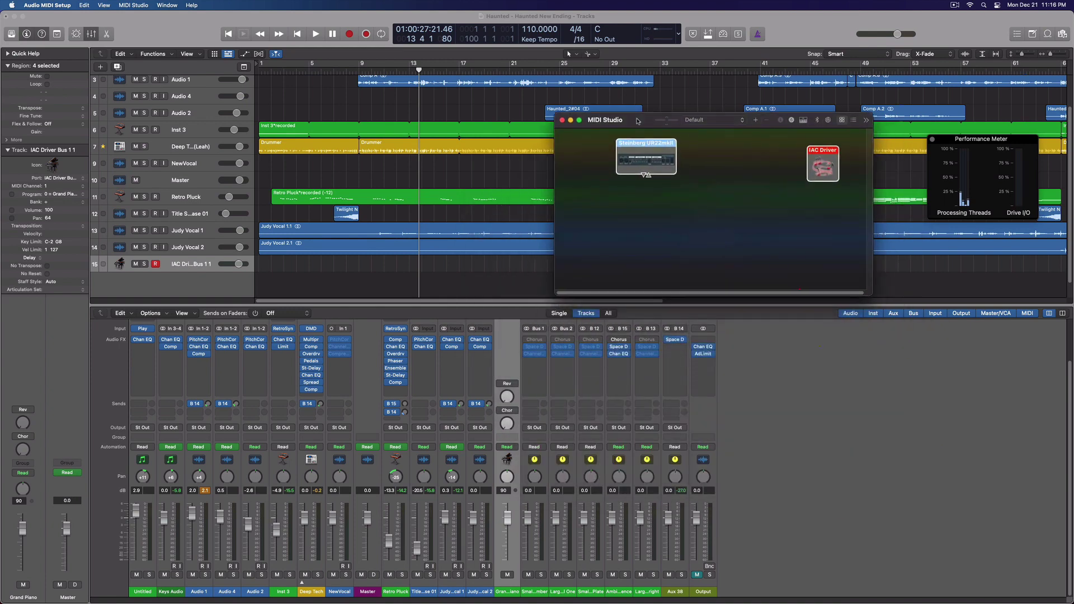
key(super+w)
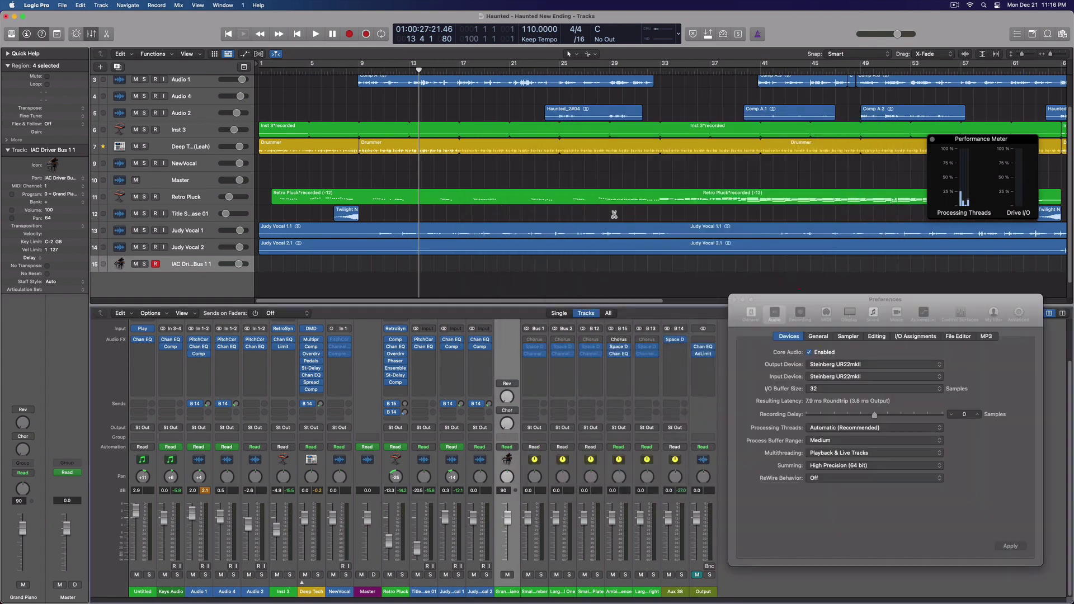
key(super+Tab)
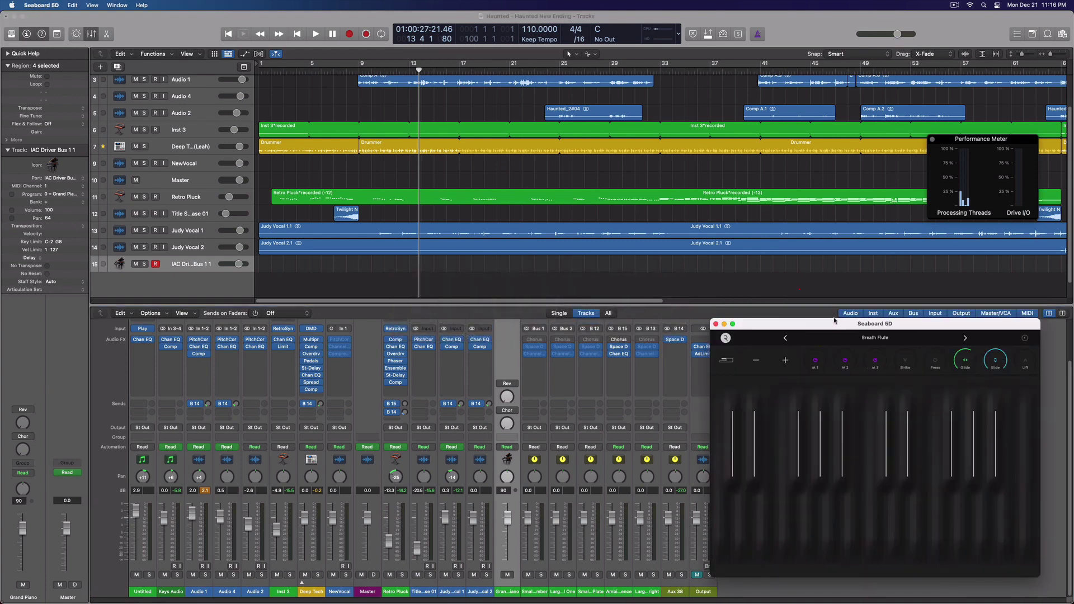
key(super+Tab)
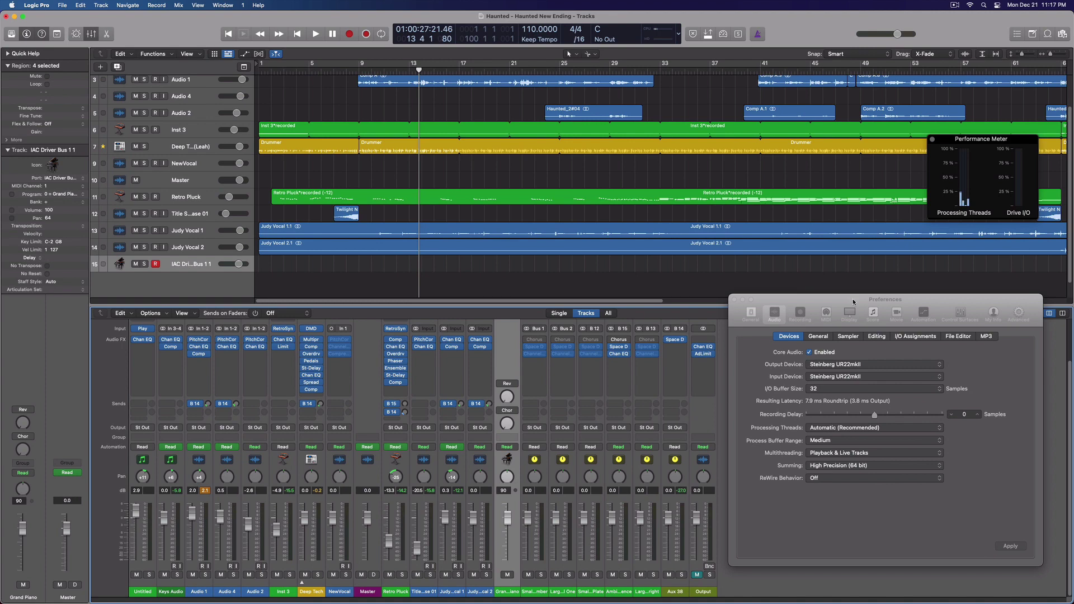
drag(852, 299, 862, 320)
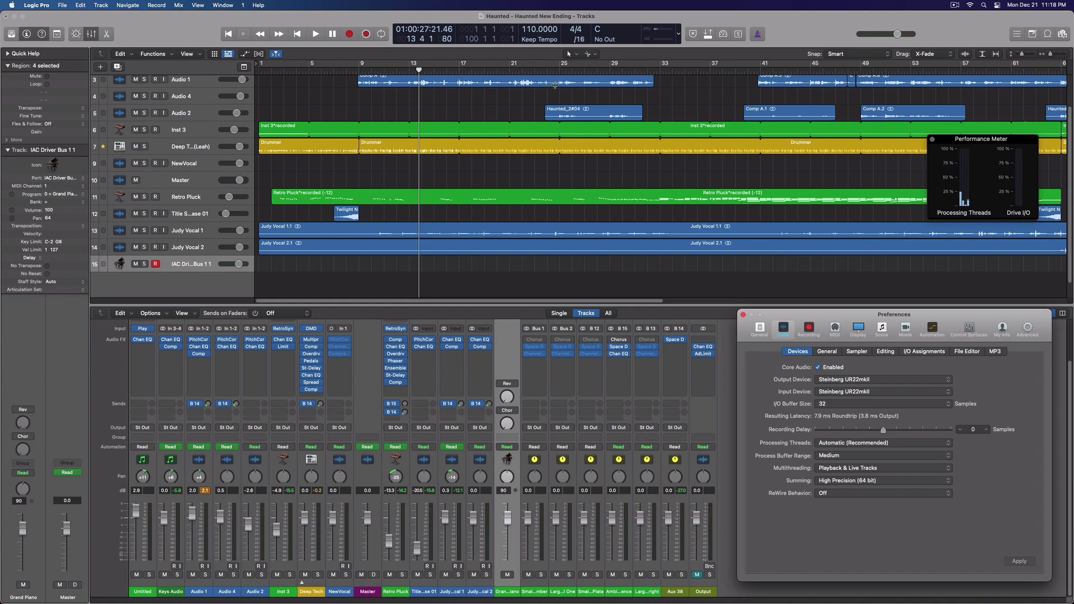
scroll(701, 94, up, 3)
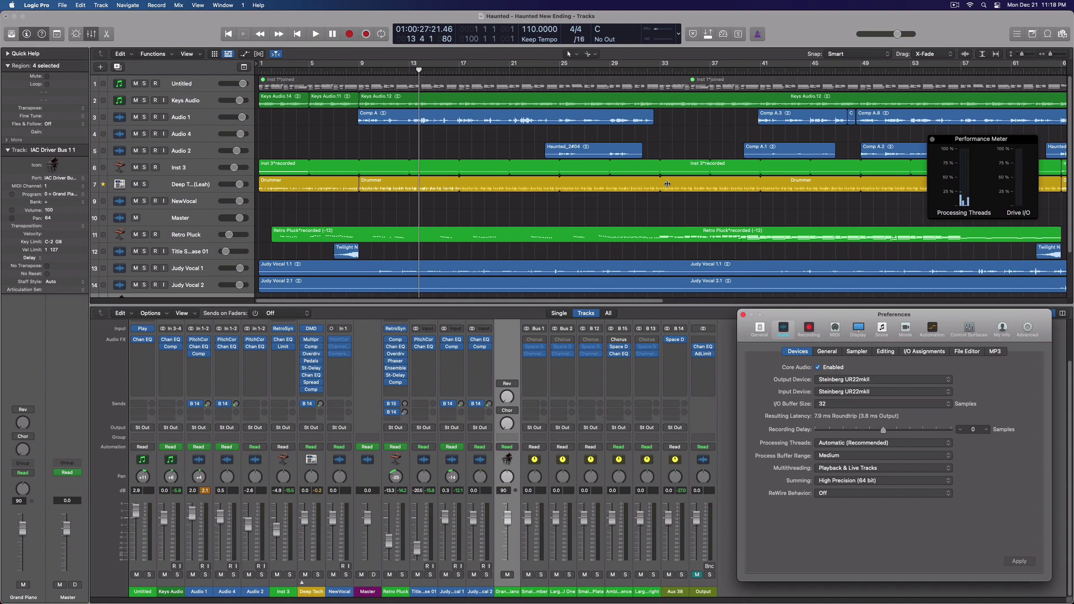
scroll(707, 197, down, 3)
scroll(708, 198, up, 3)
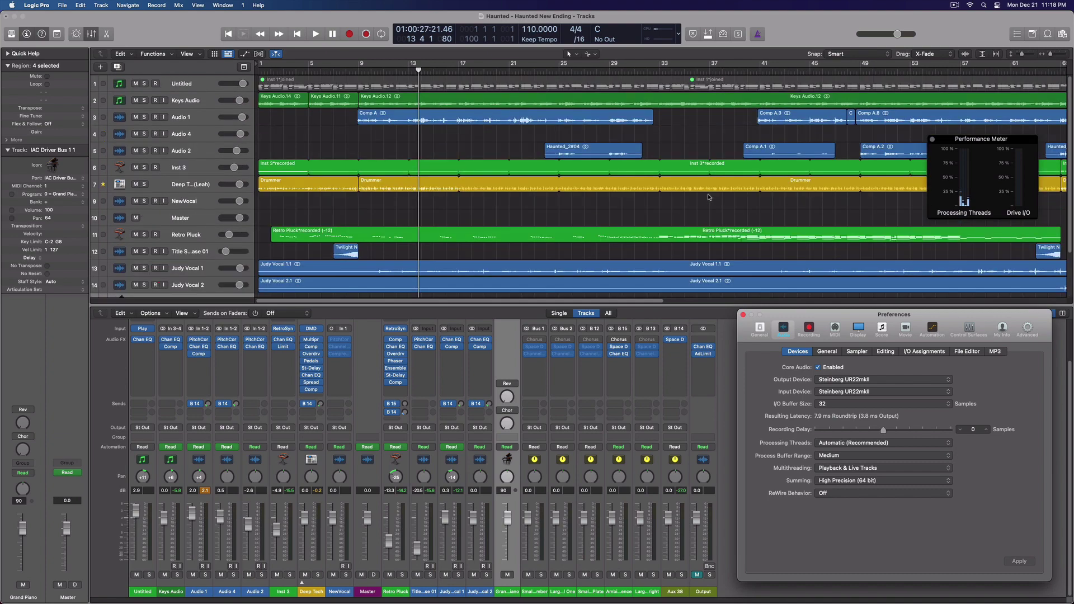
scroll(708, 199, down, 3)
scroll(708, 197, up, 3)
scroll(594, 201, down, 3)
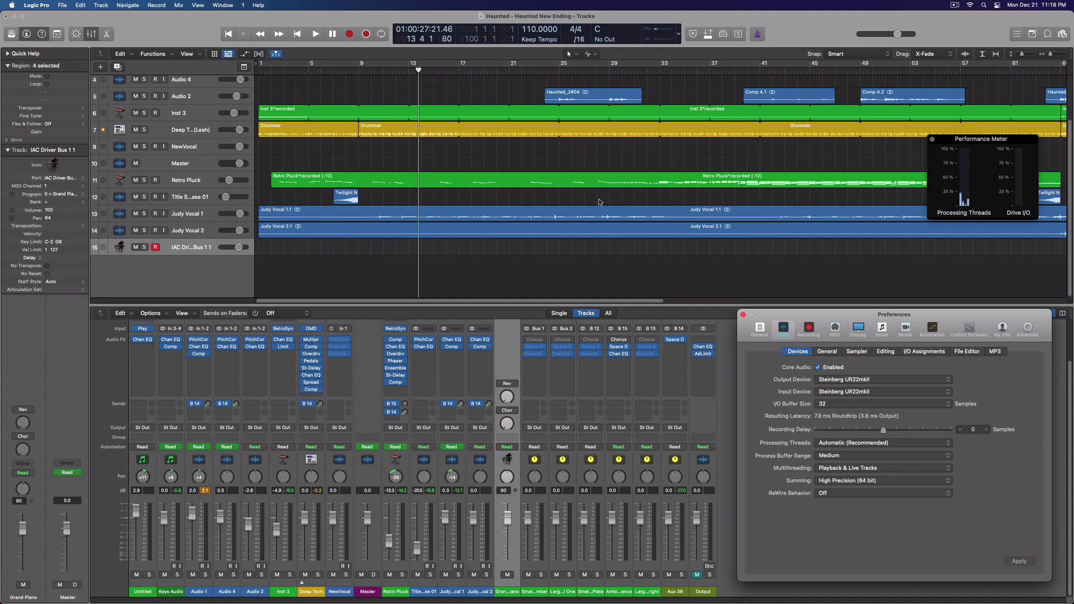
scroll(600, 200, up, 3)
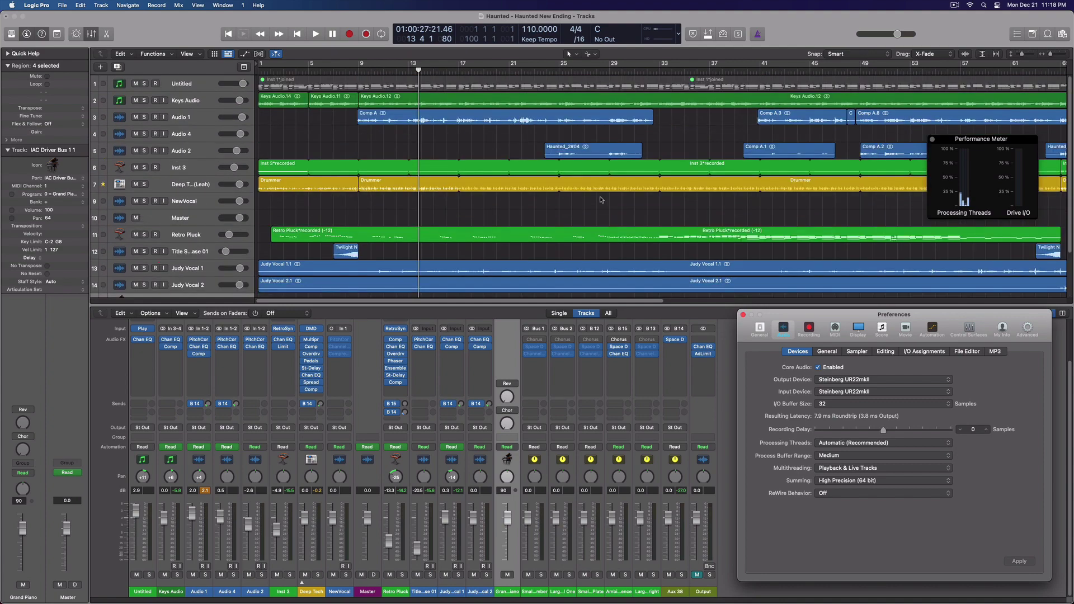
scroll(600, 200, down, 3)
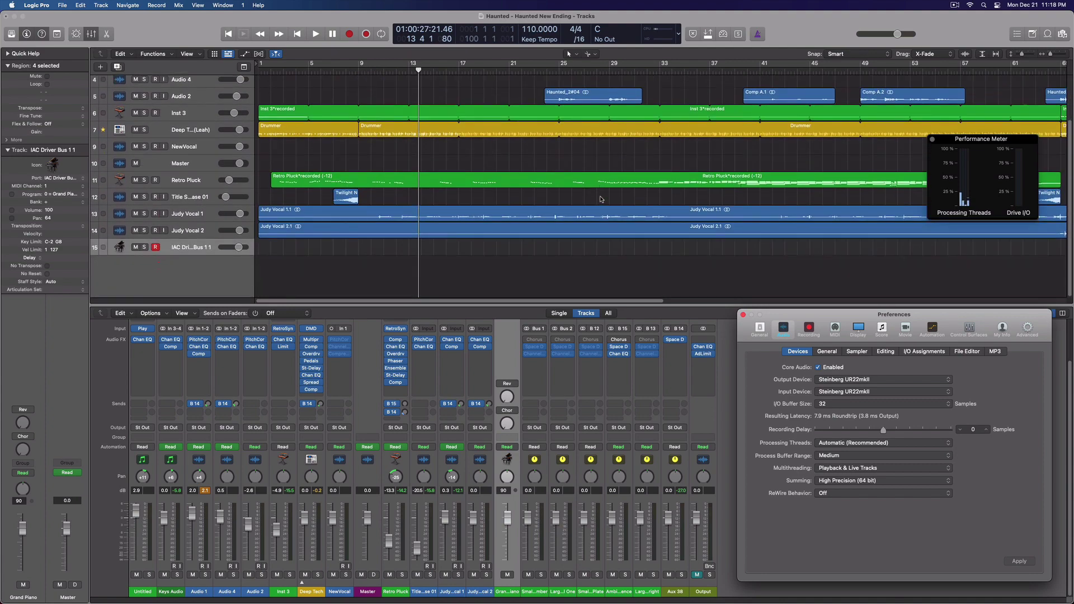
scroll(601, 199, up, 3)
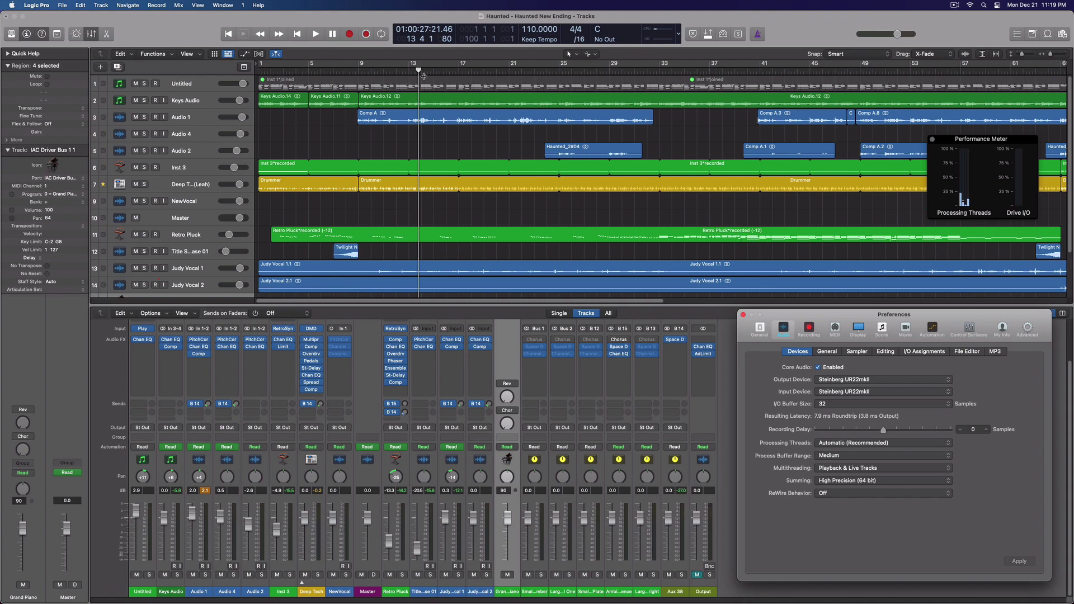
Reposition the playhead via the ruler until it rests at bar 65, then refocus the Tracks area.
drag(419, 71, 430, 73)
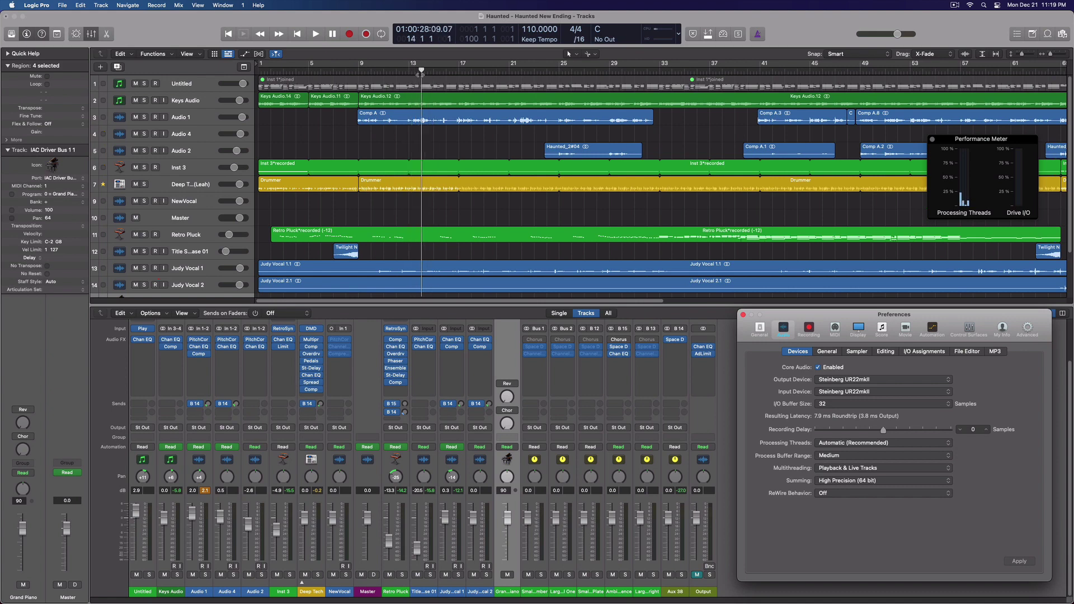
click(575, 66)
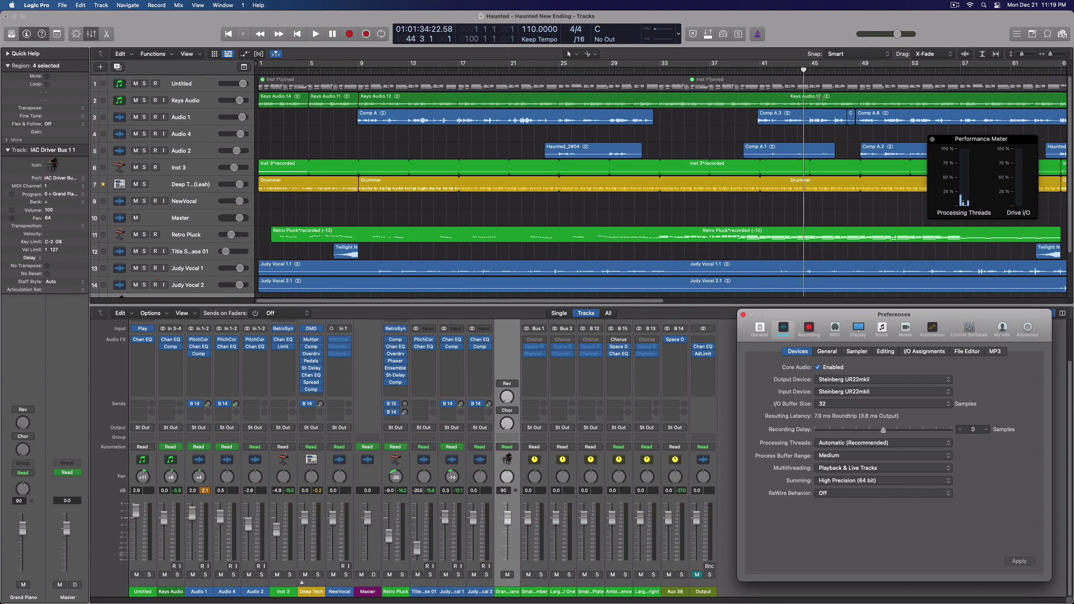
click(315, 65)
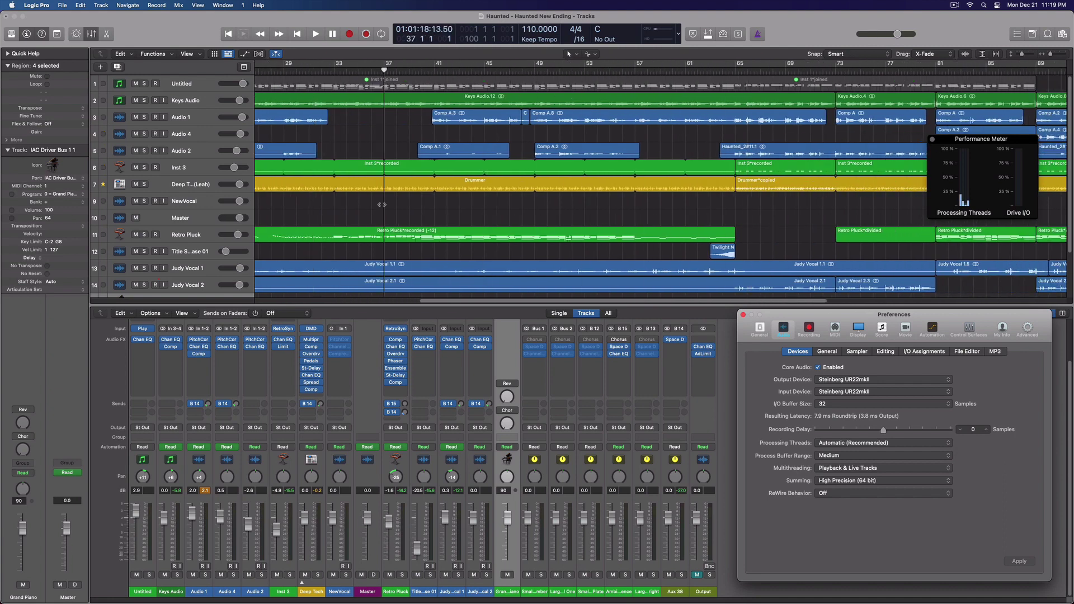
drag(597, 212, 738, 193)
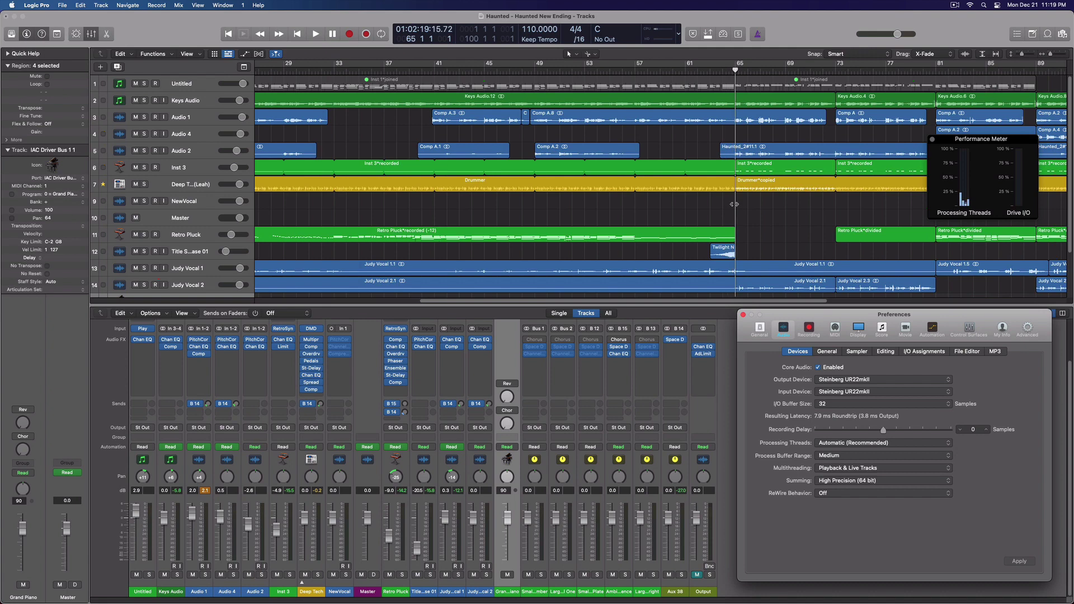
click(734, 204)
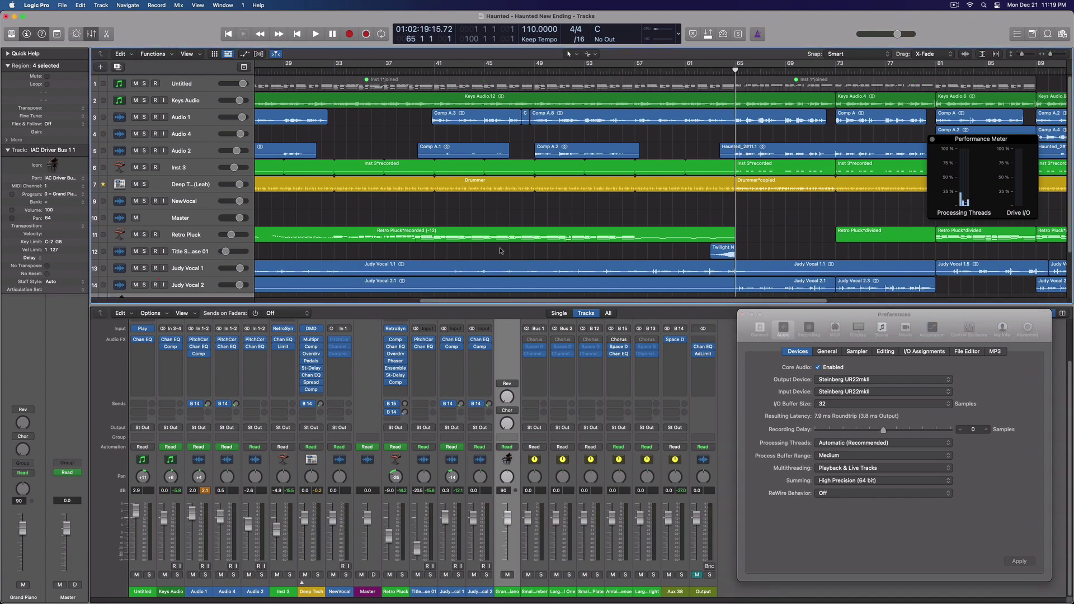